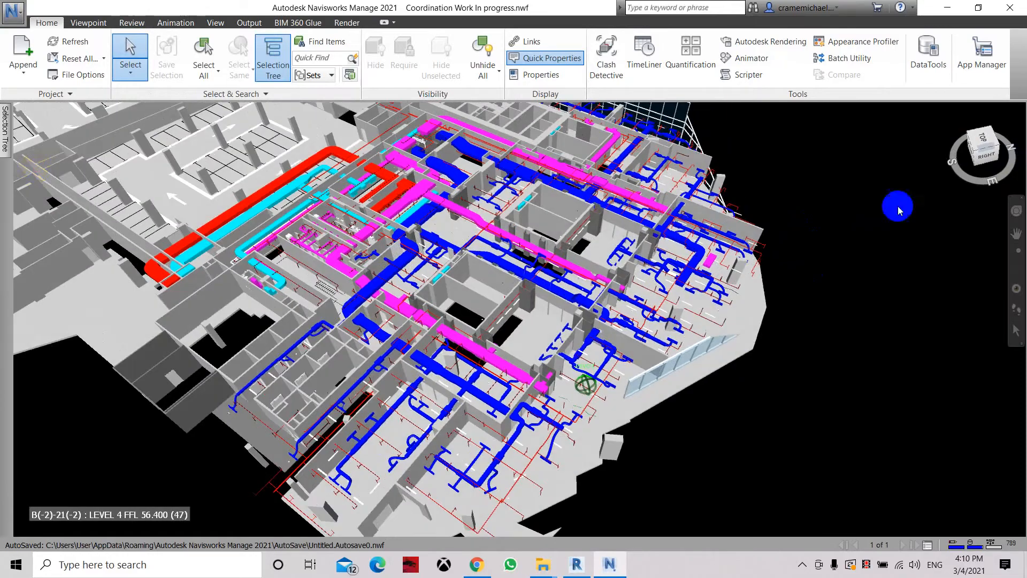
Refresh the project's appended model files and reset all of its links
{"action": "scroll", "coordinate": [529, 422], "scroll_direction": "up", "scroll_amount": 2}
{"action": "middle_click_drag", "start_coordinate": [449, 378], "coordinate": [510, 306]}
{"action": "scroll", "coordinate": [510, 306], "scroll_direction": "up", "scroll_amount": 3}
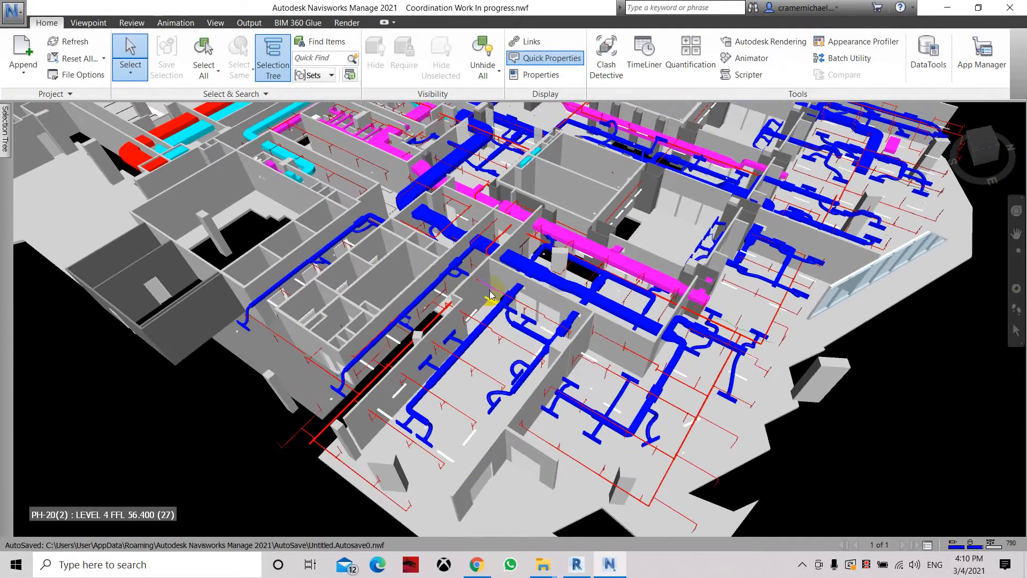
{"action": "scroll", "coordinate": [490, 290], "scroll_direction": "down", "scroll_amount": 5}
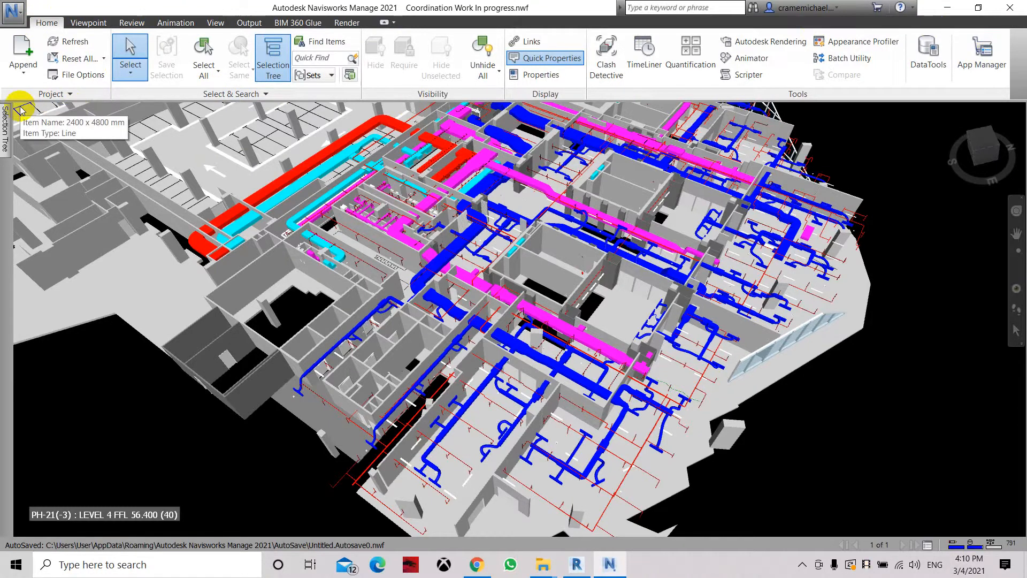
{"action": "left_click", "coordinate": [58, 42]}
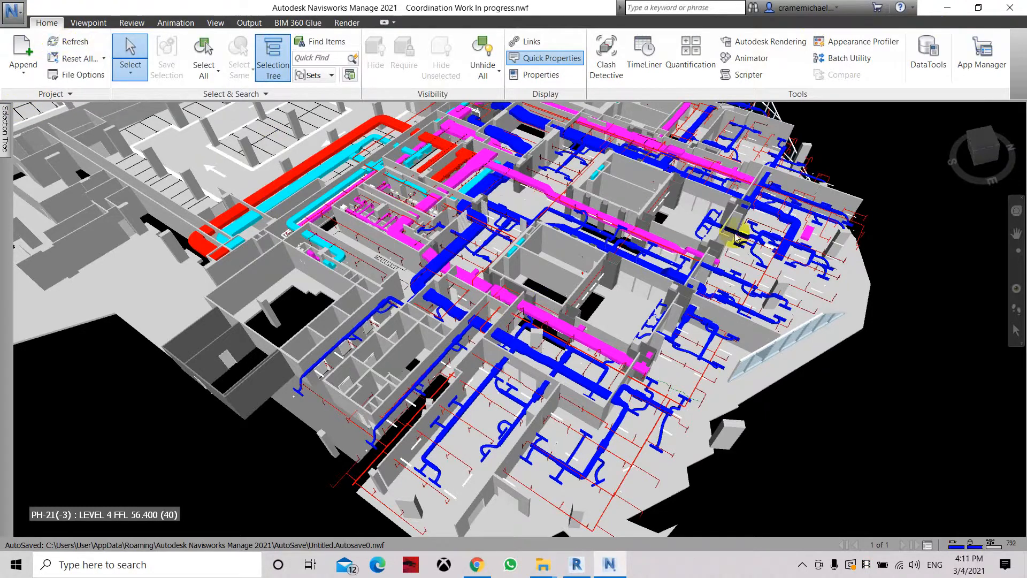
{"action": "left_click", "coordinate": [103, 58]}
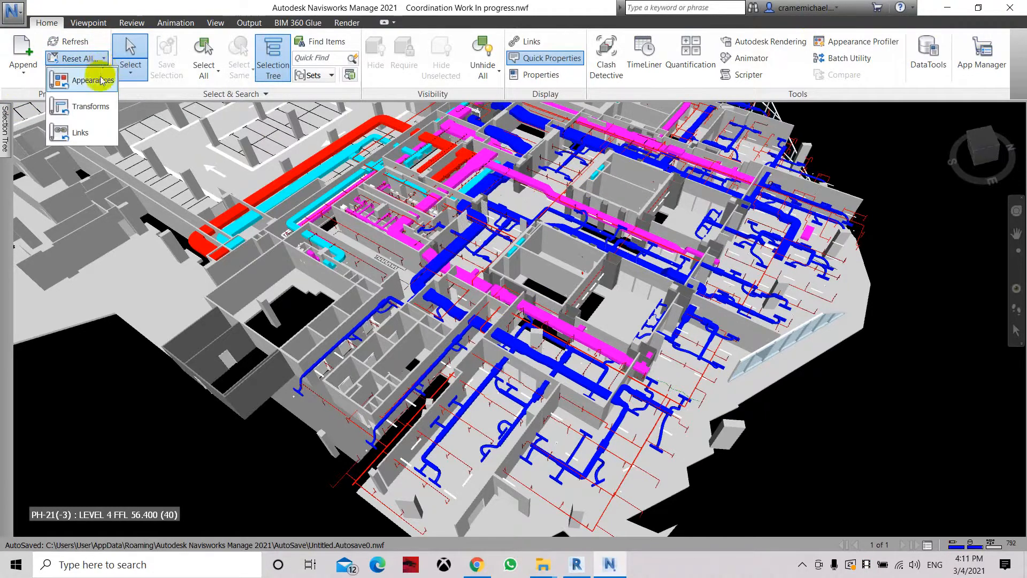
{"action": "left_click", "coordinate": [80, 132]}
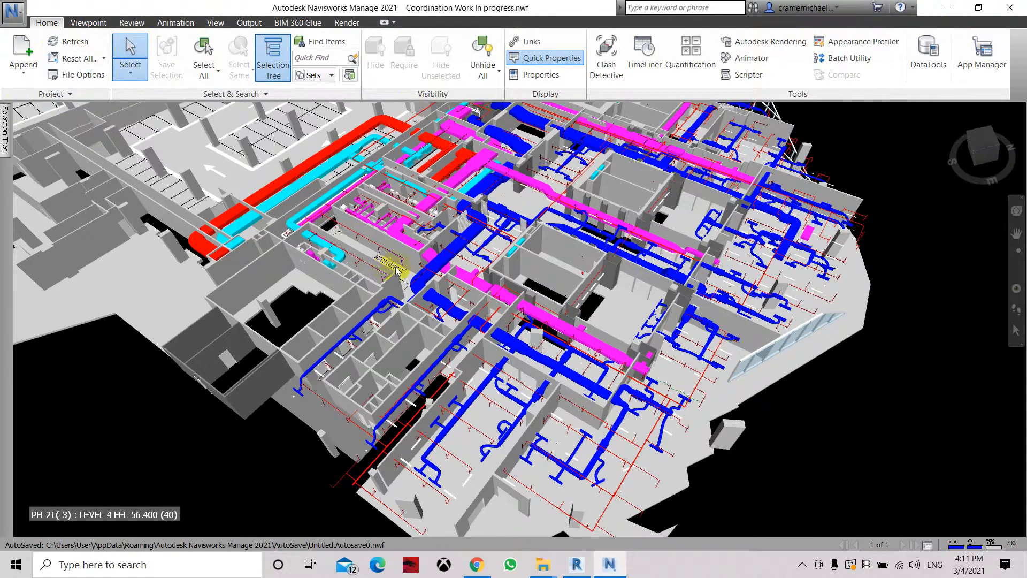
Review the headlight, scene lights, DataTools and culling settings in the file options and accept them
{"action": "middle_click_drag", "start_coordinate": [495, 267], "coordinate": [467, 274]}
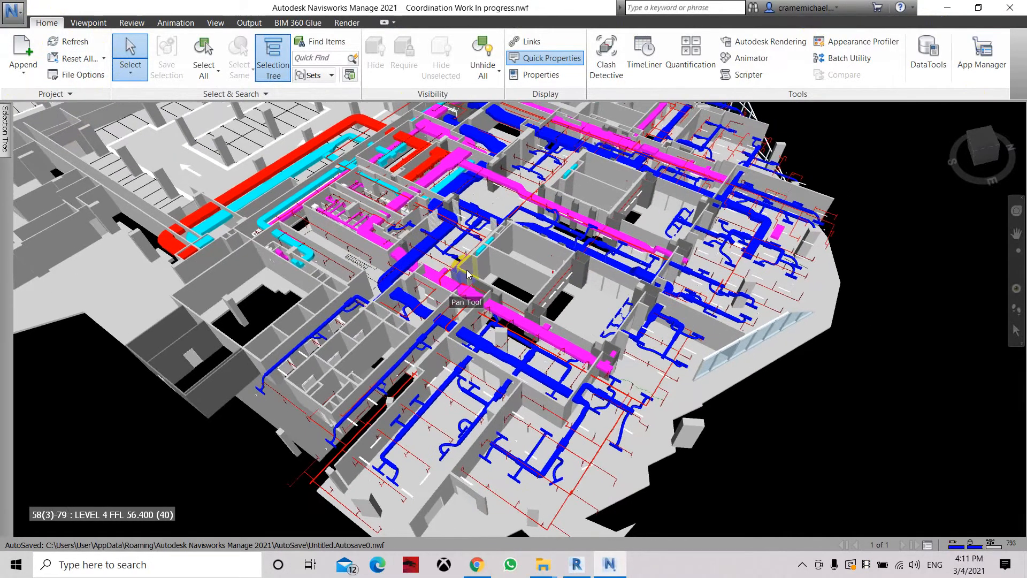
{"action": "left_click", "coordinate": [83, 75]}
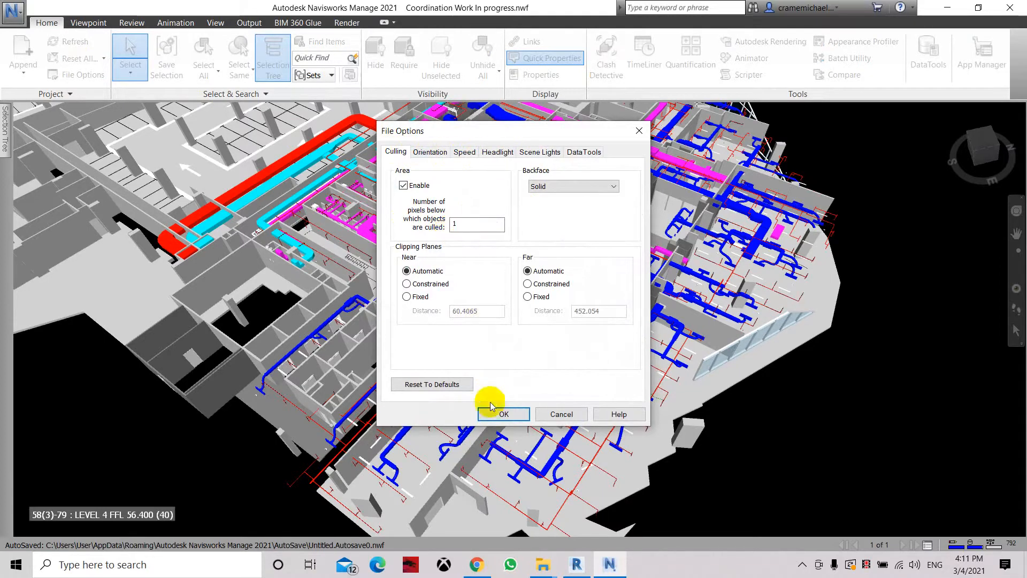
{"action": "left_click", "coordinate": [498, 152]}
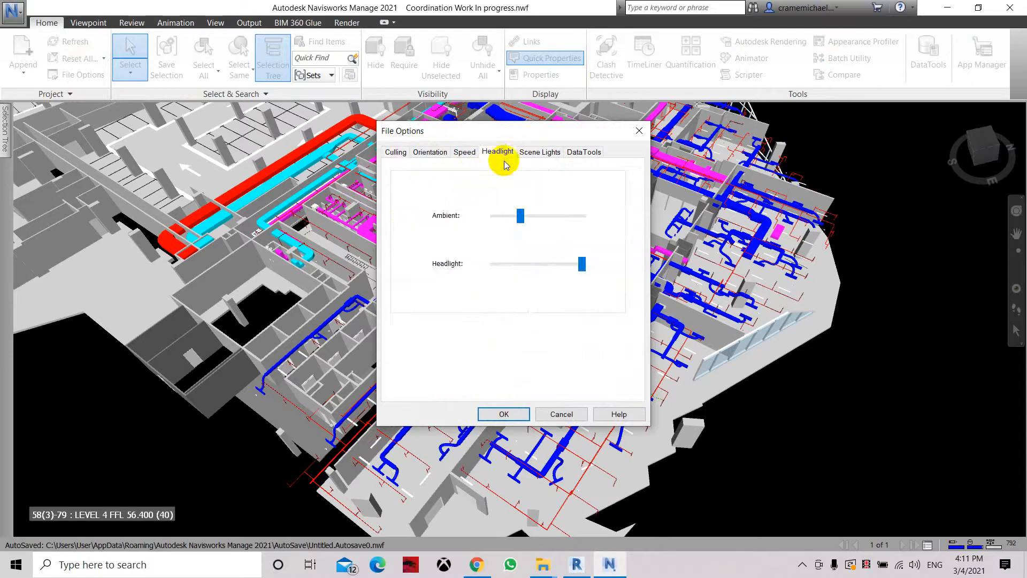
{"action": "left_click", "coordinate": [540, 152]}
{"action": "left_click", "coordinate": [573, 152]}
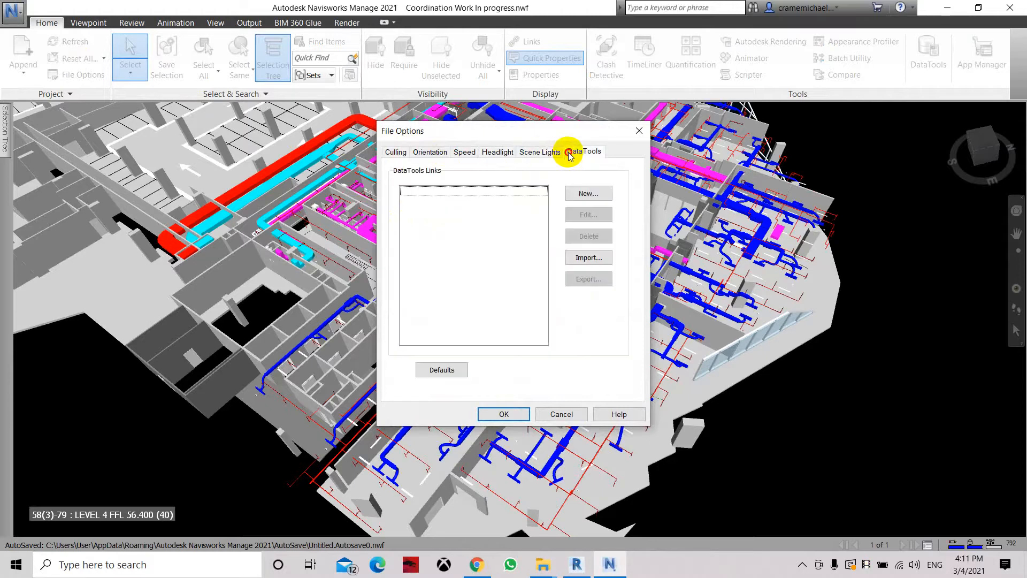
{"action": "left_click", "coordinate": [396, 152]}
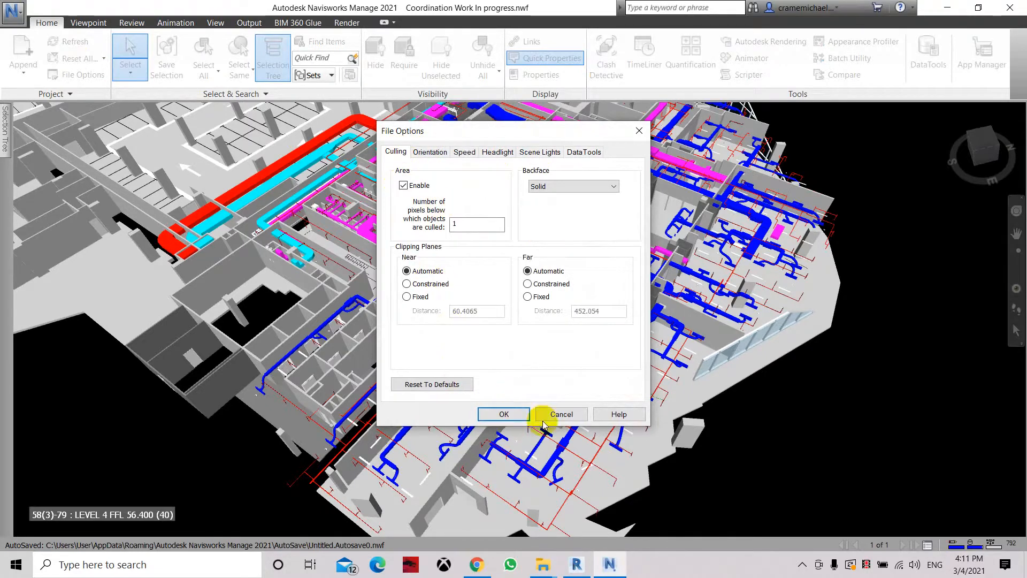
{"action": "left_click", "coordinate": [504, 415]}
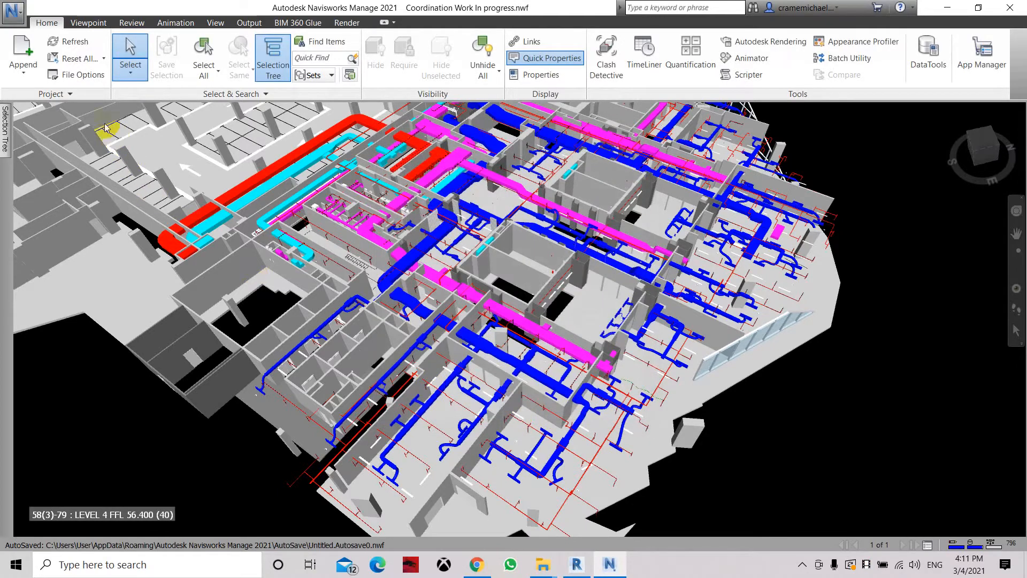
Check the scene statistics of the project and close the report
{"action": "left_click", "coordinate": [84, 95]}
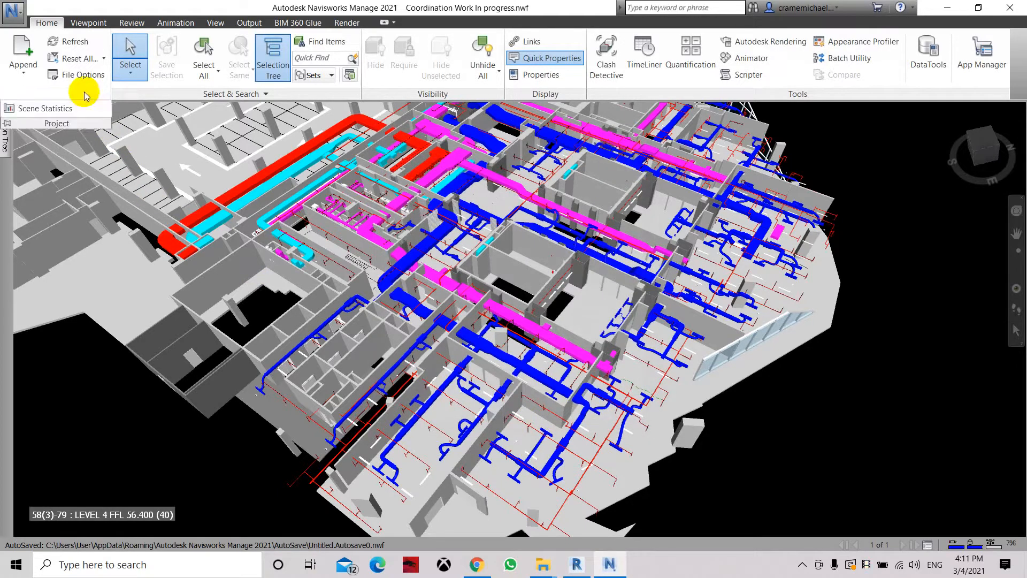
{"action": "left_click", "coordinate": [70, 112]}
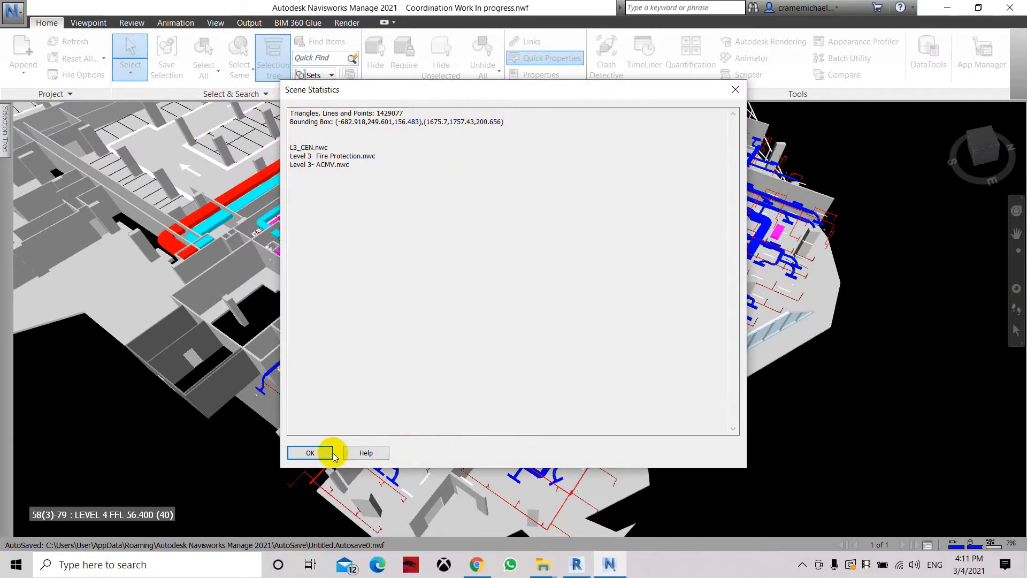
{"action": "left_click", "coordinate": [310, 453]}
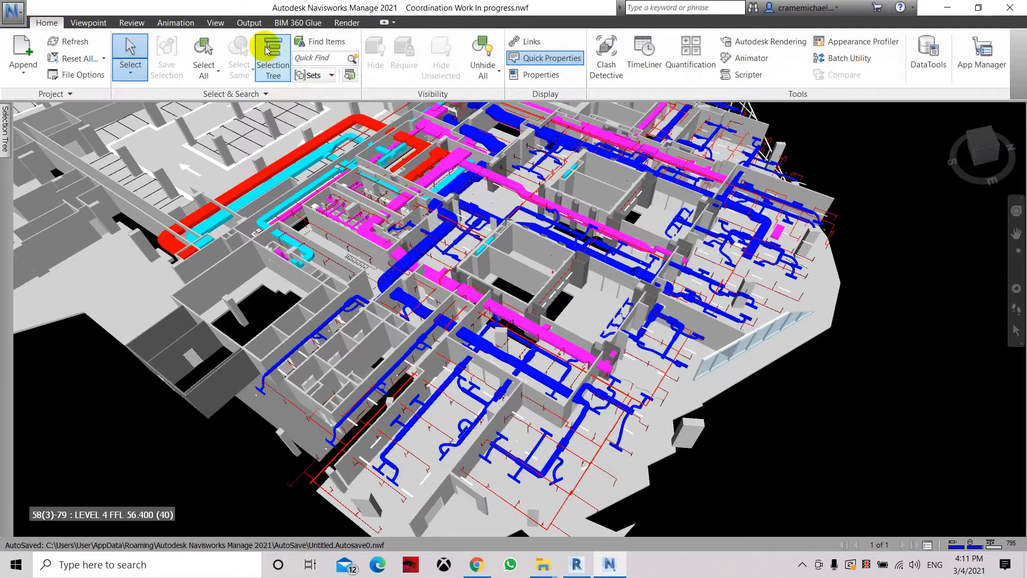
Select every item in the model and clear the selection
{"action": "left_click", "coordinate": [215, 74]}
{"action": "left_click", "coordinate": [215, 94]}
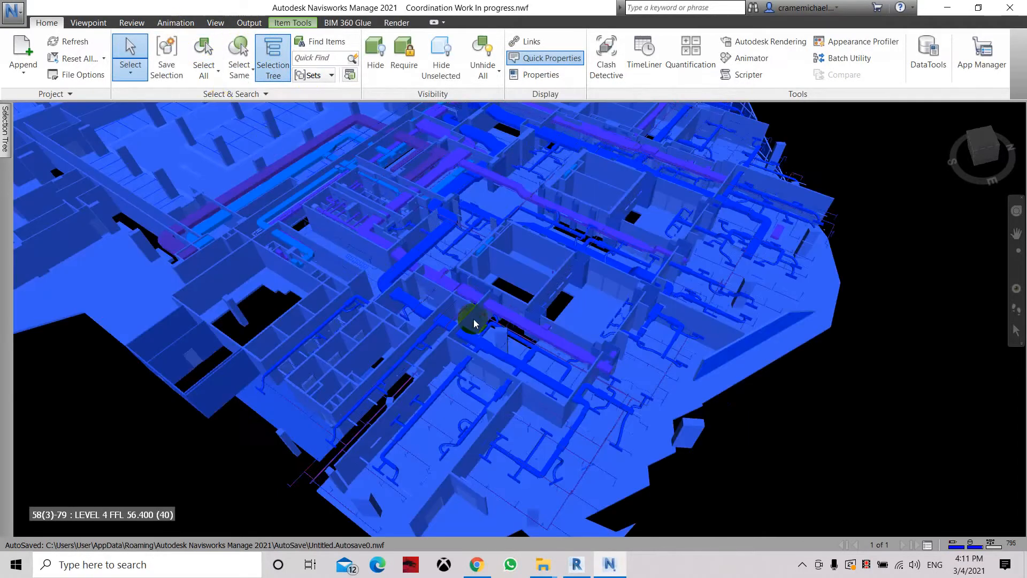
{"action": "left_click", "coordinate": [216, 73]}
{"action": "left_click", "coordinate": [213, 121]}
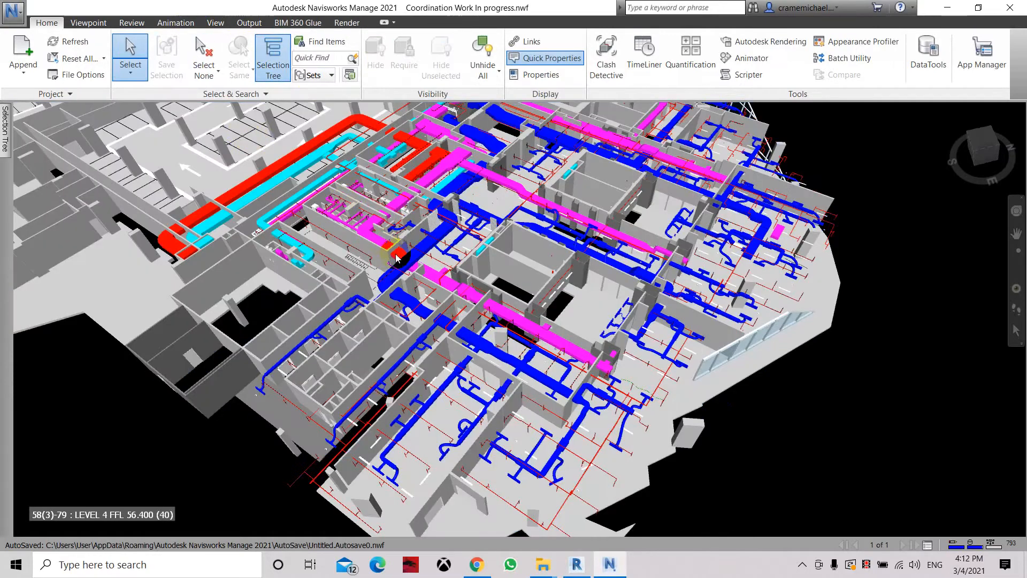
Invert a selection of the floor slab and clear the resulting selection
{"action": "left_click", "coordinate": [204, 75]}
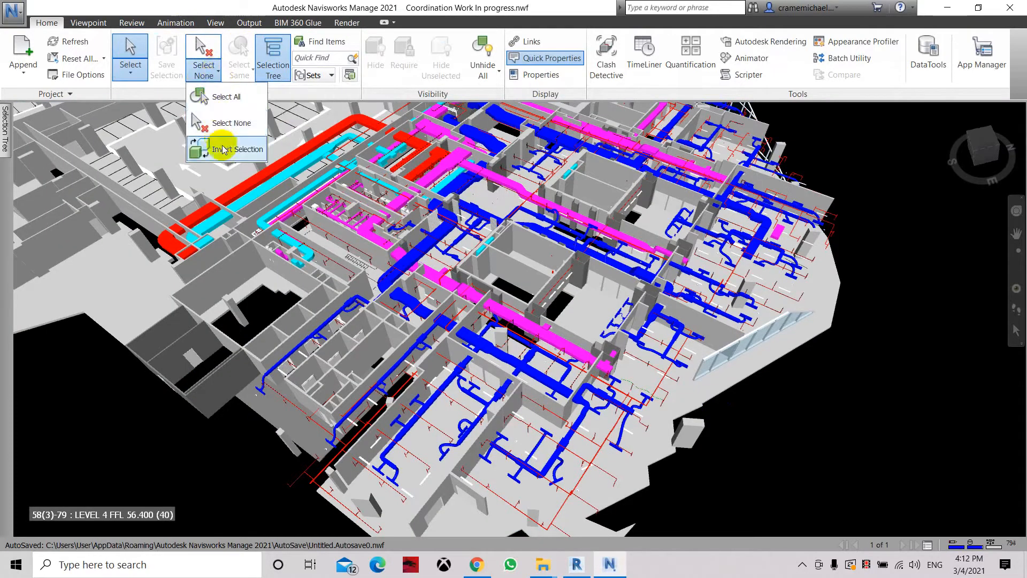
{"action": "left_click", "coordinate": [582, 424]}
{"action": "left_click", "coordinate": [596, 432]}
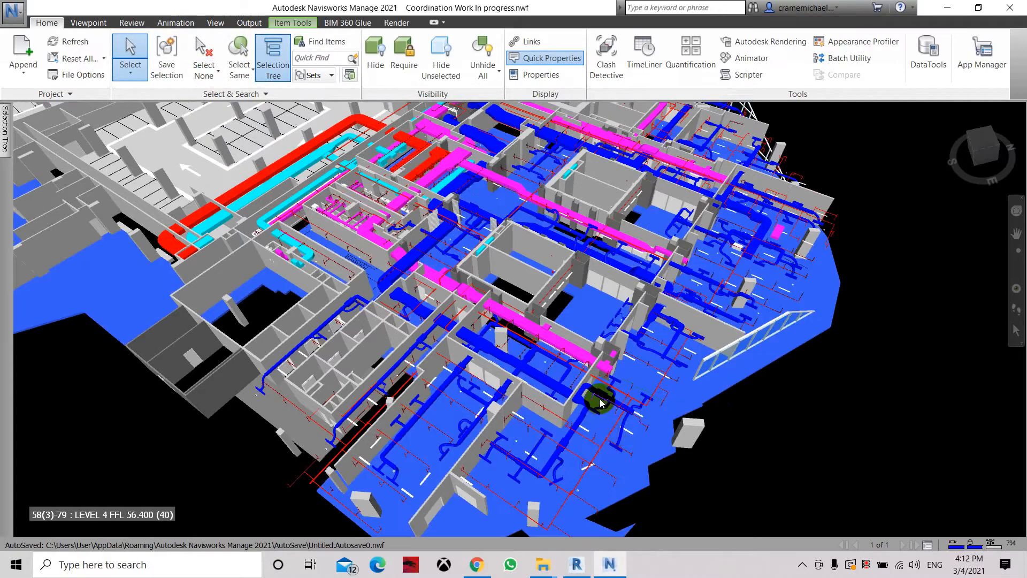
{"action": "left_click", "coordinate": [205, 73]}
{"action": "left_click", "coordinate": [221, 147]}
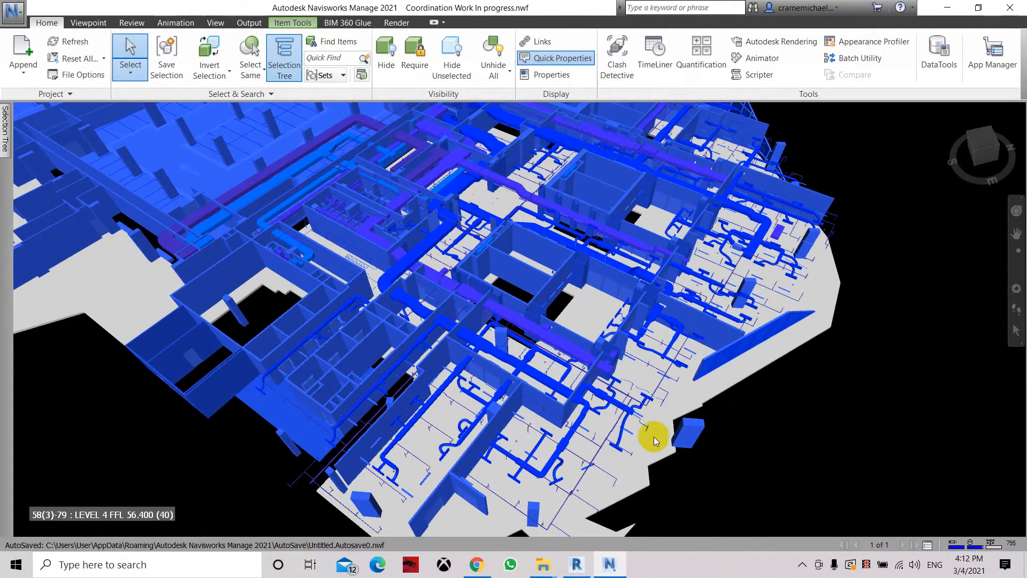
{"action": "mouse_move", "coordinate": [655, 441]}
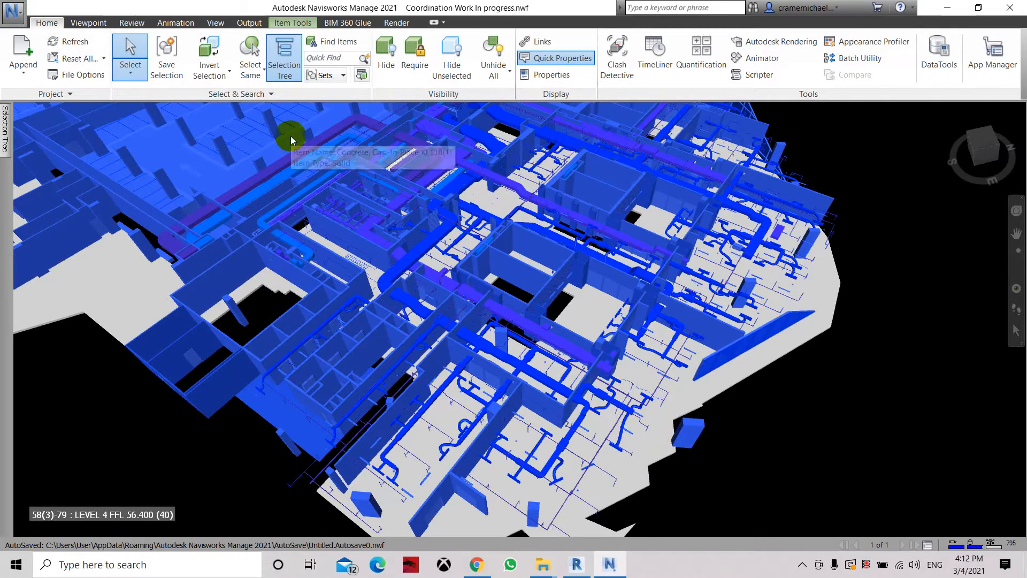
{"action": "left_click", "coordinate": [232, 69]}
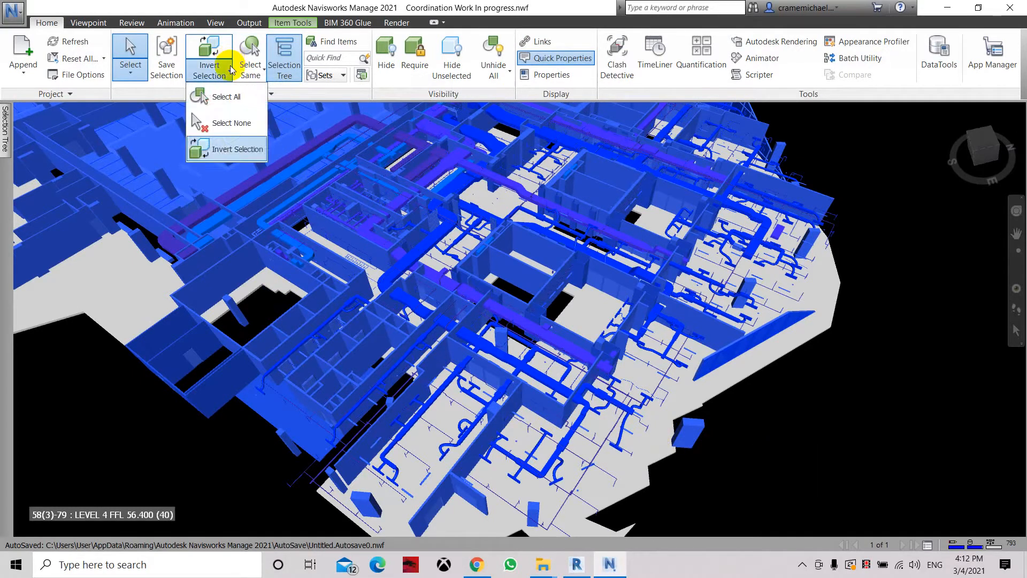
{"action": "left_click", "coordinate": [225, 122]}
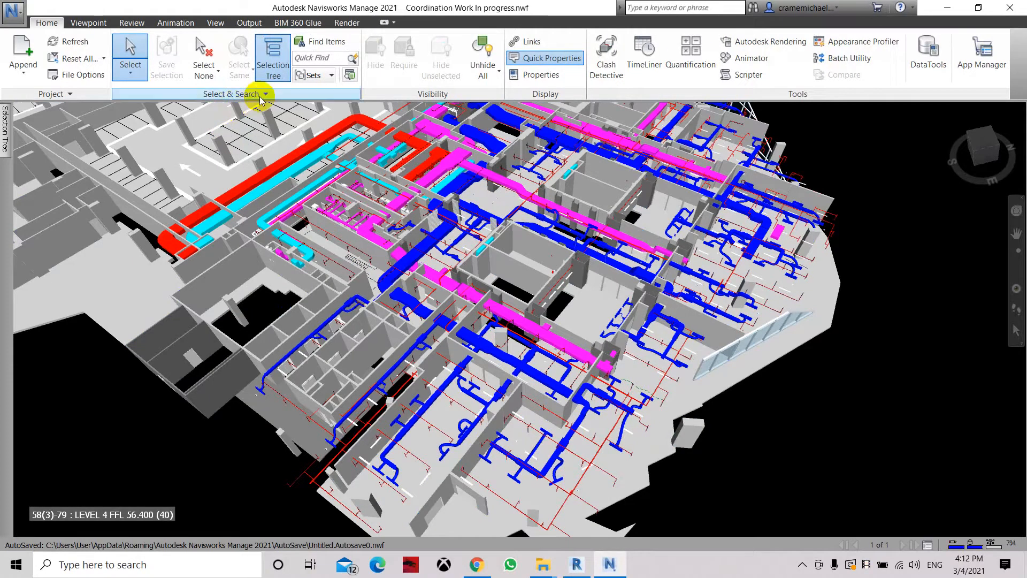
Select L3_CEN.nwc in the Selection Tree and inspect the levels it contains
{"action": "left_click", "coordinate": [274, 67]}
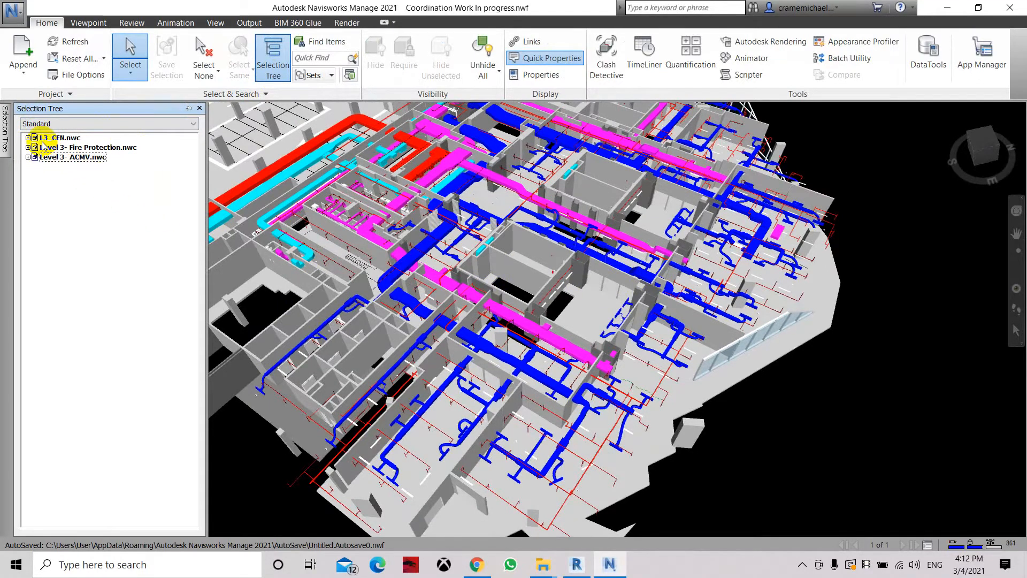
{"action": "left_click", "coordinate": [59, 139]}
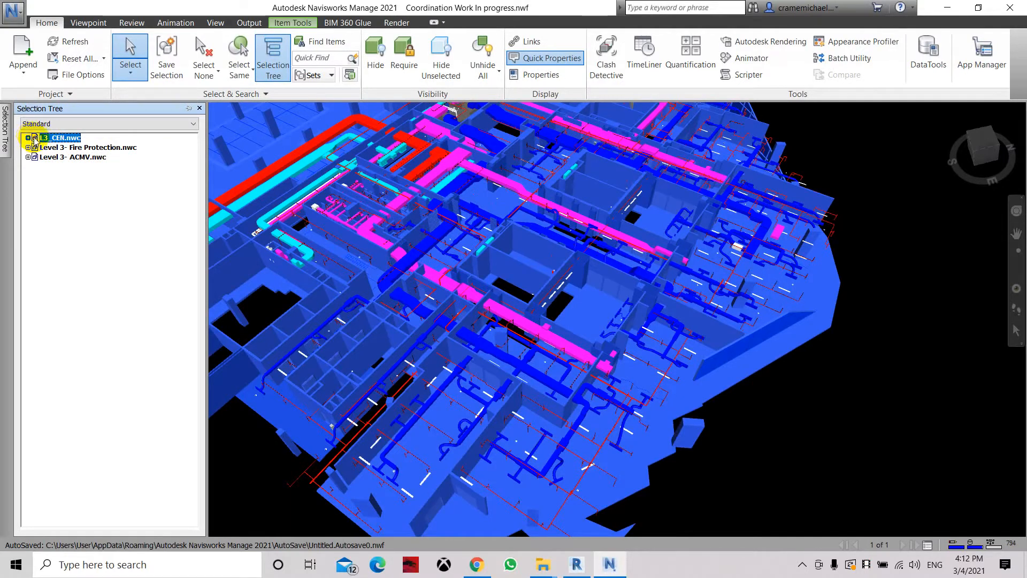
{"action": "left_click", "coordinate": [28, 138]}
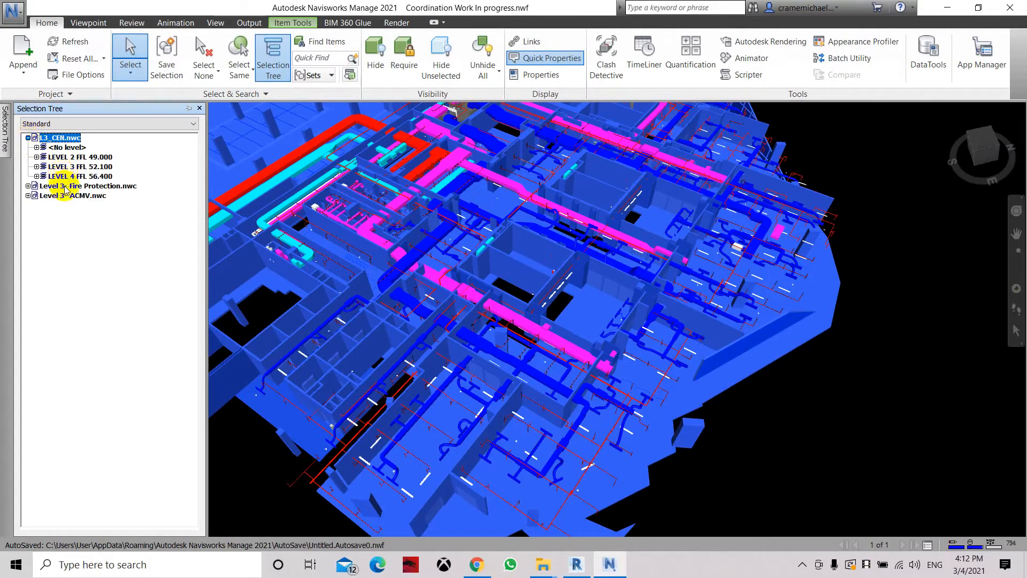
{"action": "left_click", "coordinate": [28, 138]}
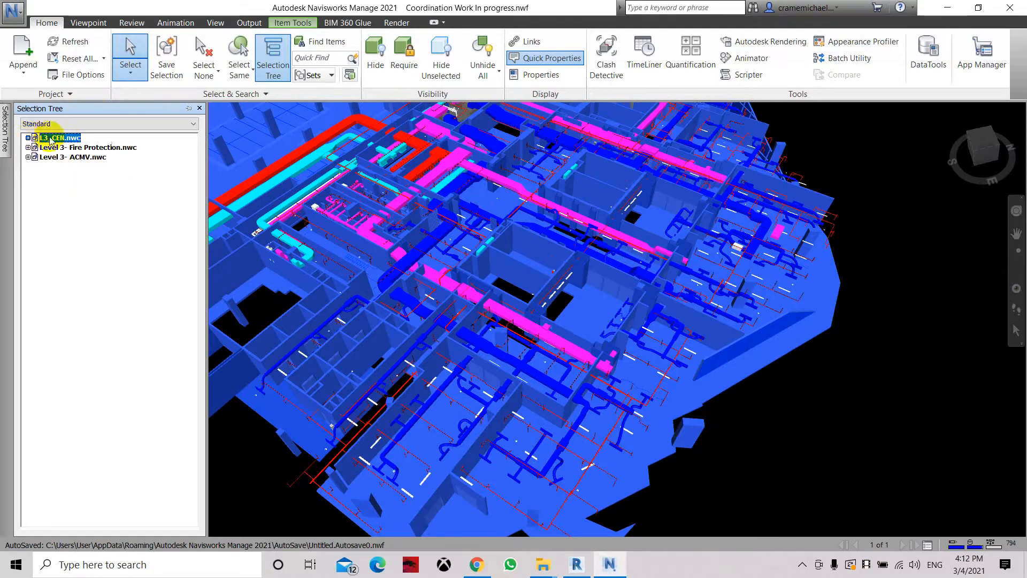
Hide the L3_CEN.nwc model and inspect the remaining services
{"action": "right_click", "coordinate": [50, 140]}
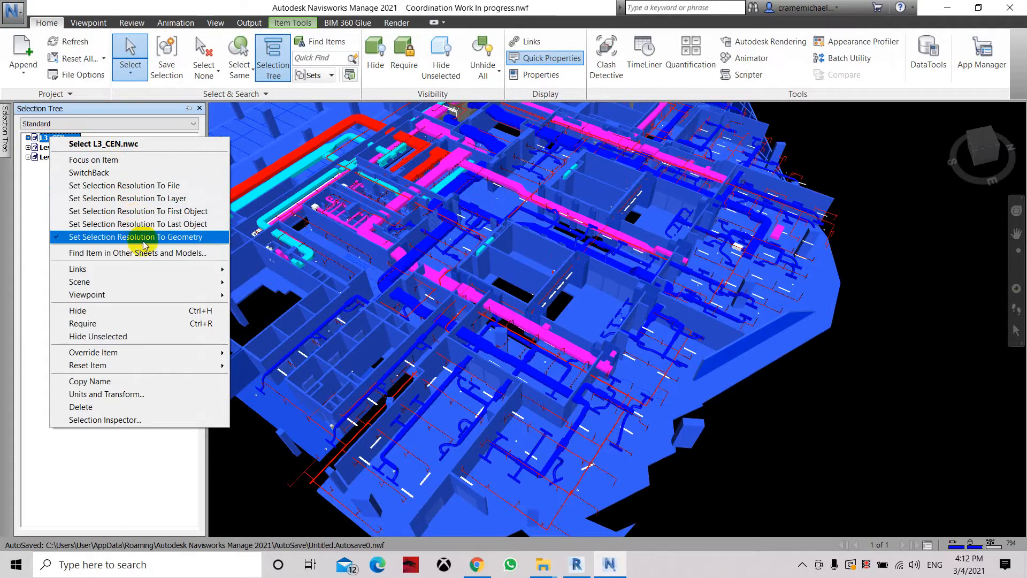
{"action": "mouse_move", "coordinate": [146, 284]}
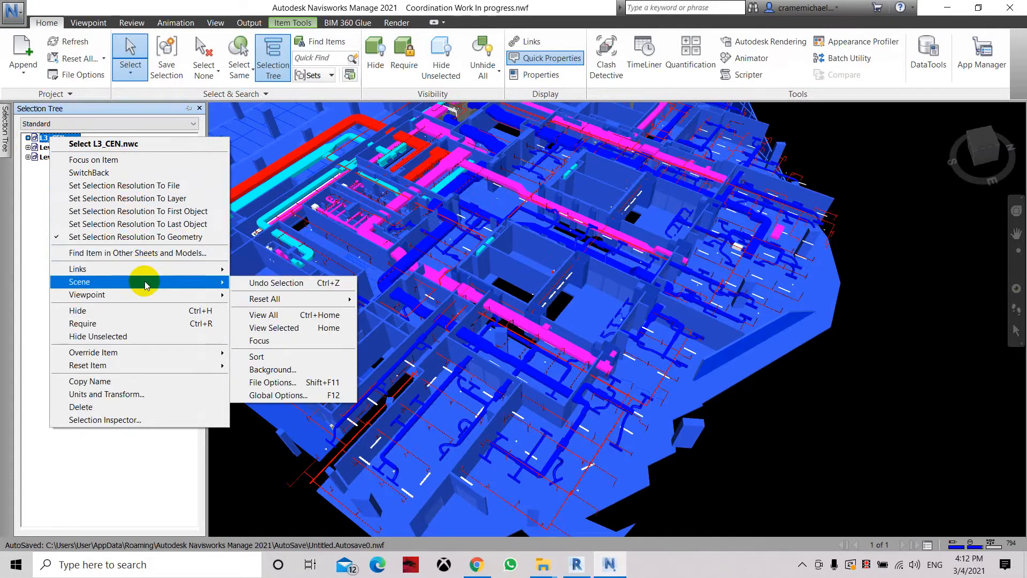
{"action": "left_click", "coordinate": [131, 312]}
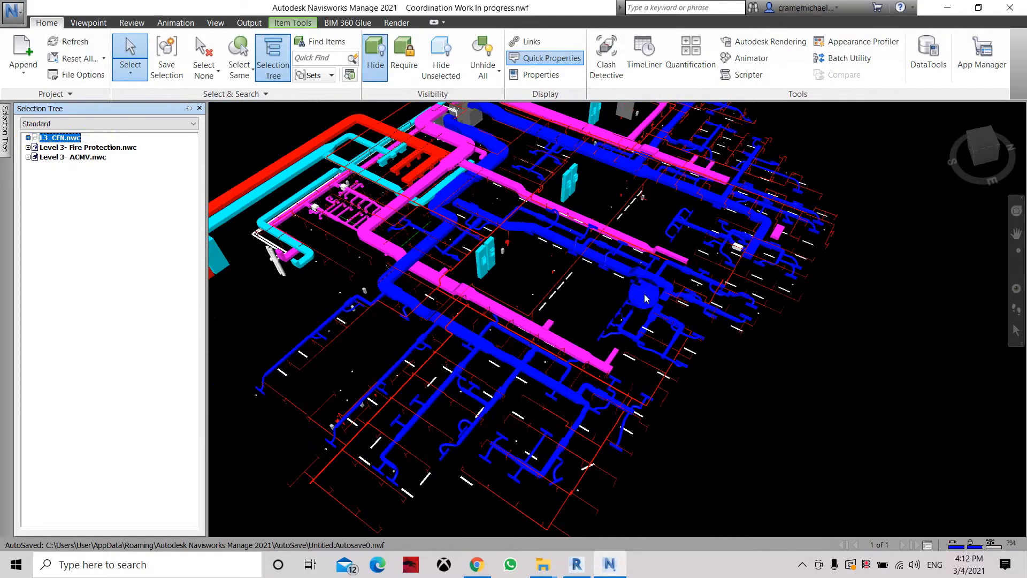
{"action": "scroll", "coordinate": [593, 336], "scroll_direction": "up", "scroll_amount": 3}
{"action": "scroll", "coordinate": [593, 336], "scroll_direction": "down", "scroll_amount": 1}
{"action": "left_click_drag", "start_coordinate": [992, 164], "coordinate": [994, 187]}
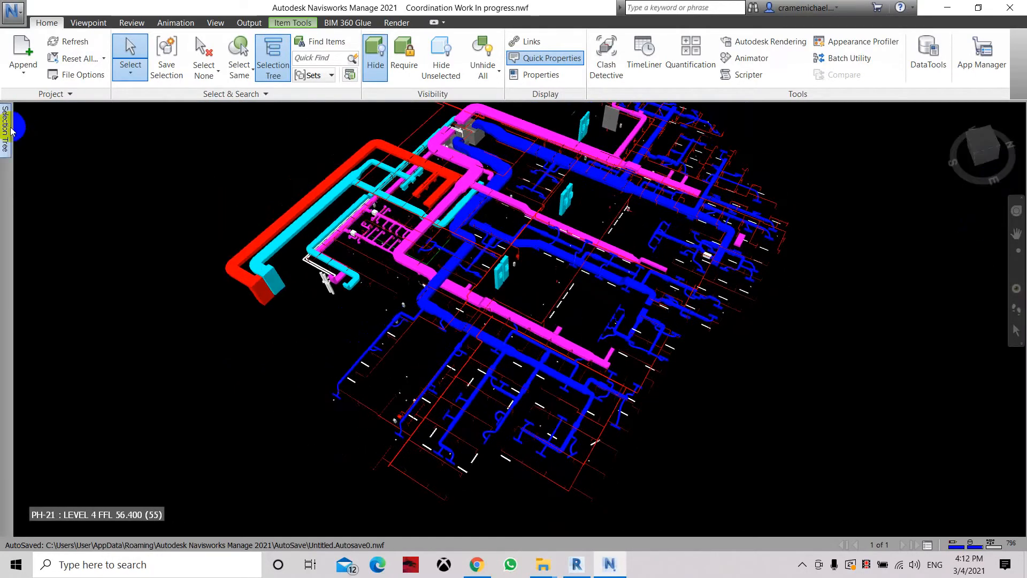
Unhide the L3_CEN.nwc model and clear the selection
{"action": "mouse_move", "coordinate": [8, 132]}
{"action": "right_click", "coordinate": [60, 138]}
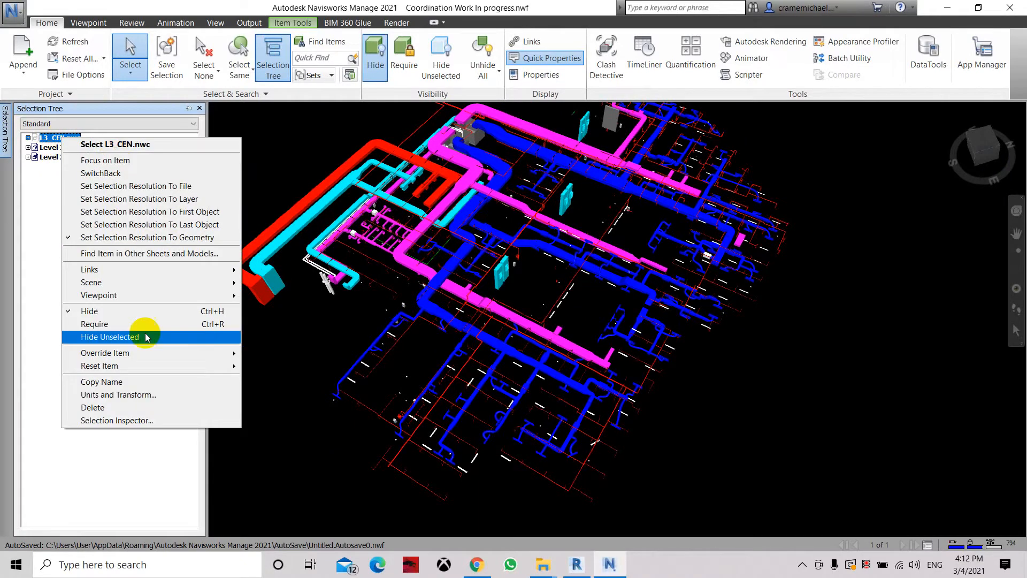
{"action": "left_click", "coordinate": [74, 310]}
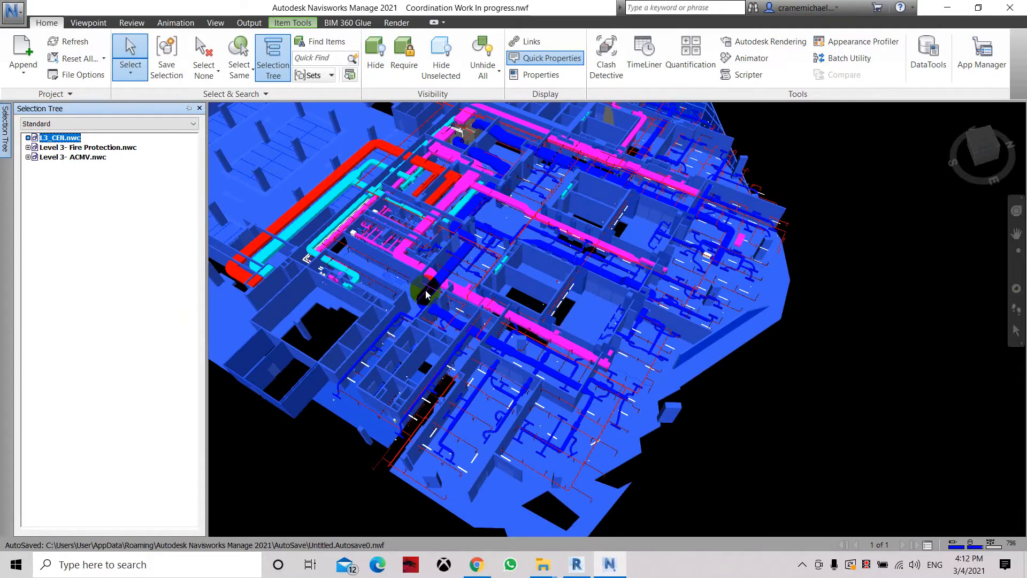
{"action": "key", "text": "Escape"}
Expand Level 3- Fire Protection.nwc in the Selection Tree and hide the whole file
{"action": "left_click", "coordinate": [28, 147]}
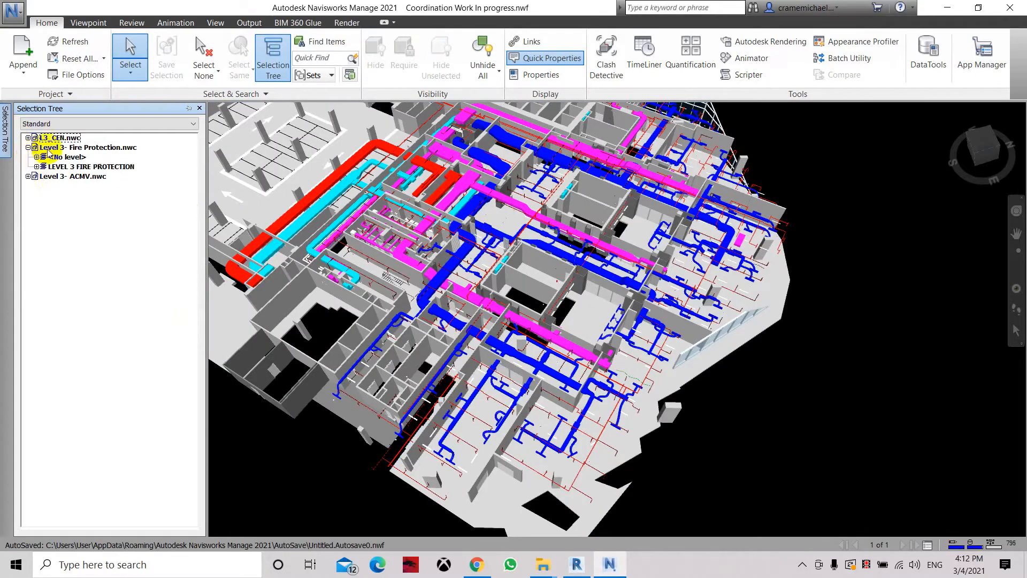
{"action": "left_click", "coordinate": [69, 148]}
{"action": "right_click", "coordinate": [93, 152]}
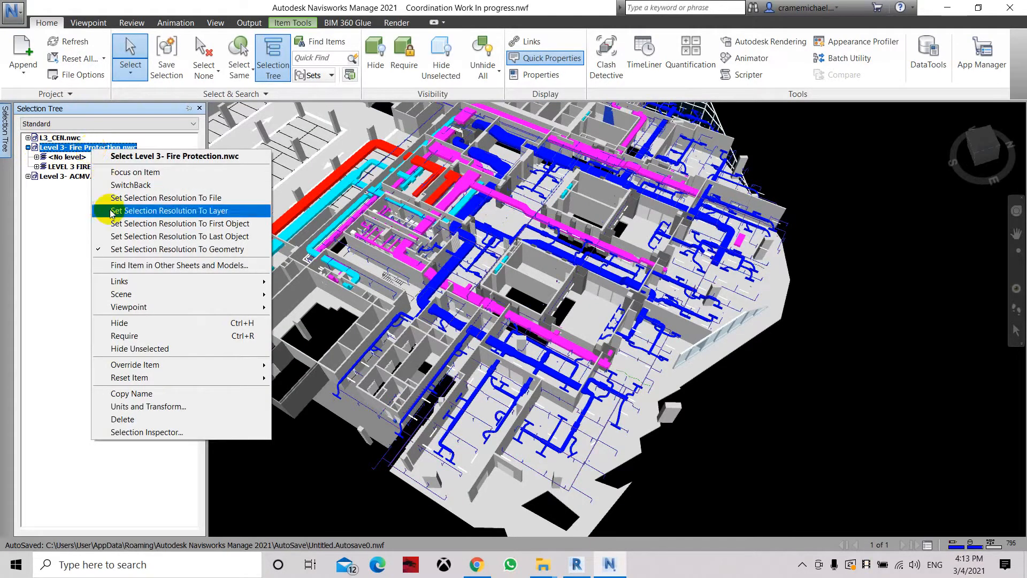
{"action": "left_click", "coordinate": [109, 324]}
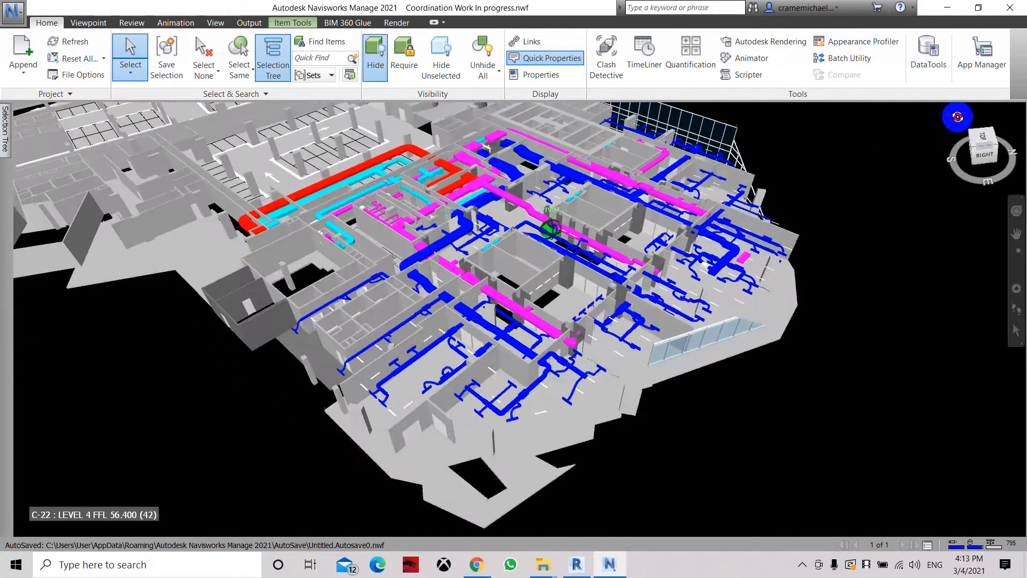
Hide the whole Level 3- ACMV.nwc file and inspect the remaining building model
{"action": "middle_click_drag", "start_coordinate": [958, 117], "coordinate": [924, 177], "text": "shift"}
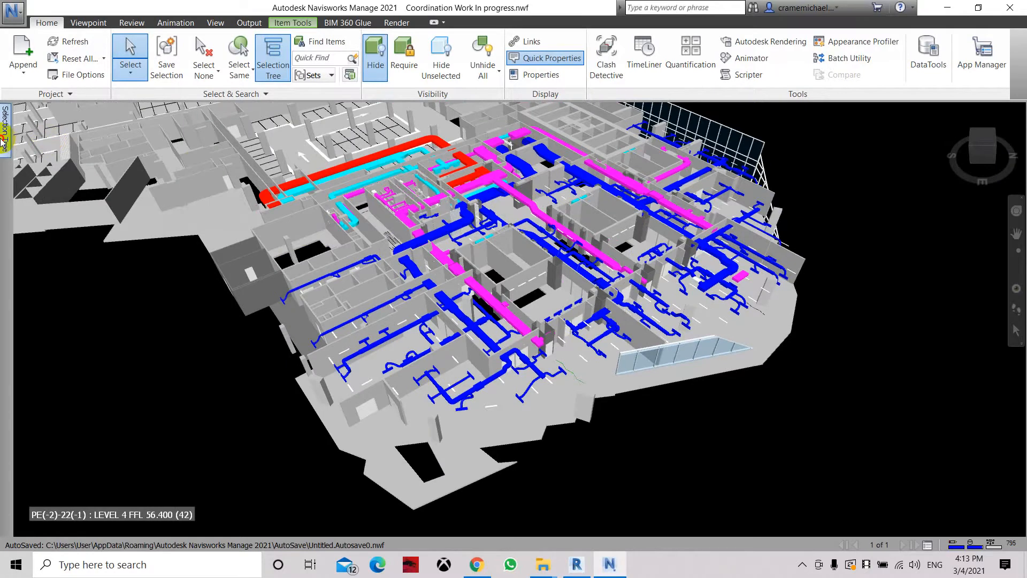
{"action": "mouse_move", "coordinate": [4, 142]}
{"action": "left_click", "coordinate": [50, 176]}
{"action": "right_click", "coordinate": [61, 177]}
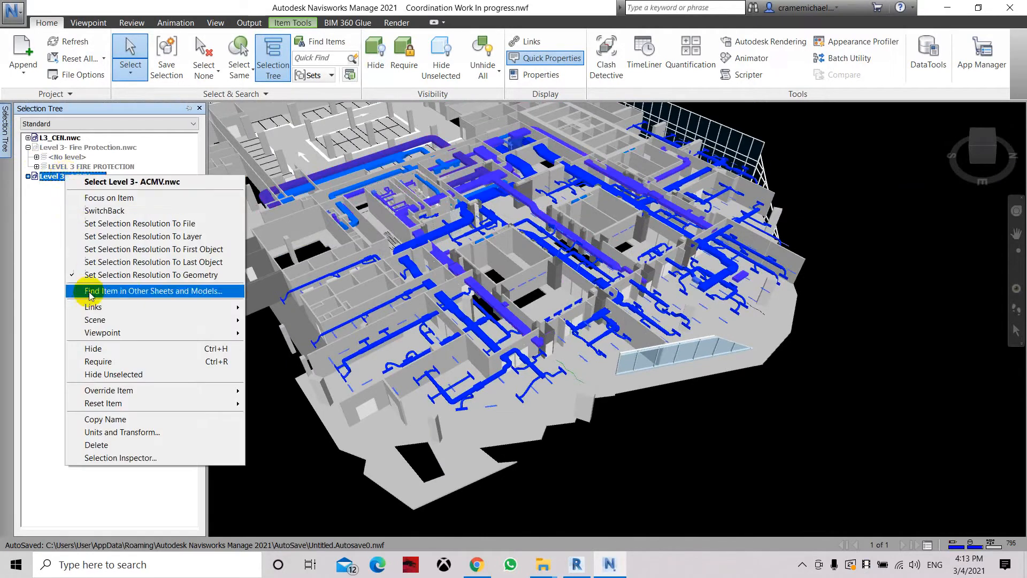
{"action": "left_click", "coordinate": [93, 348]}
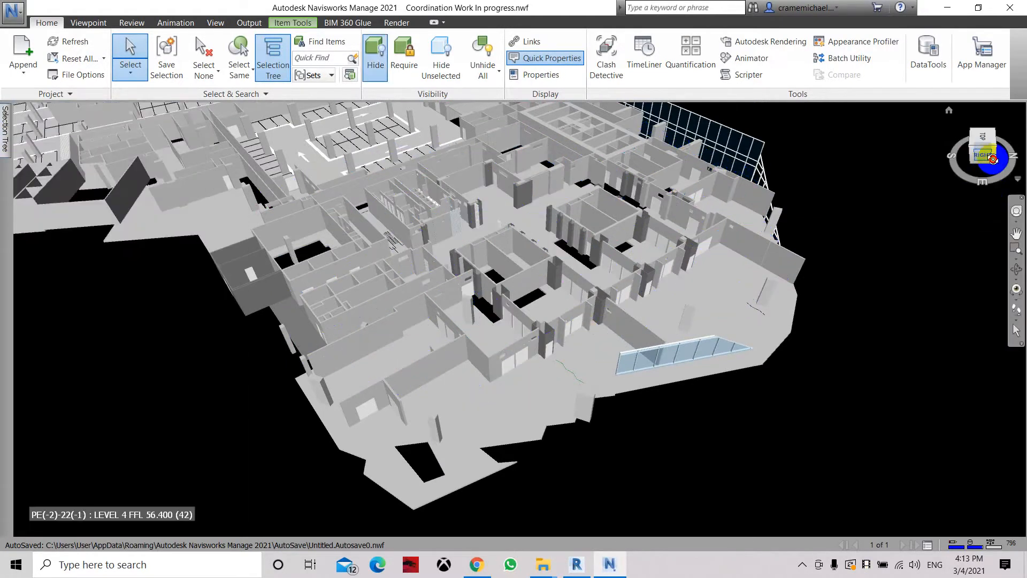
{"action": "left_click_drag", "start_coordinate": [987, 159], "coordinate": [1014, 157]}
Unhide the Level 3- ACMV.nwc and Level 3- Fire Protection.nwc files from the Selection Tree
{"action": "mouse_move", "coordinate": [2, 134]}
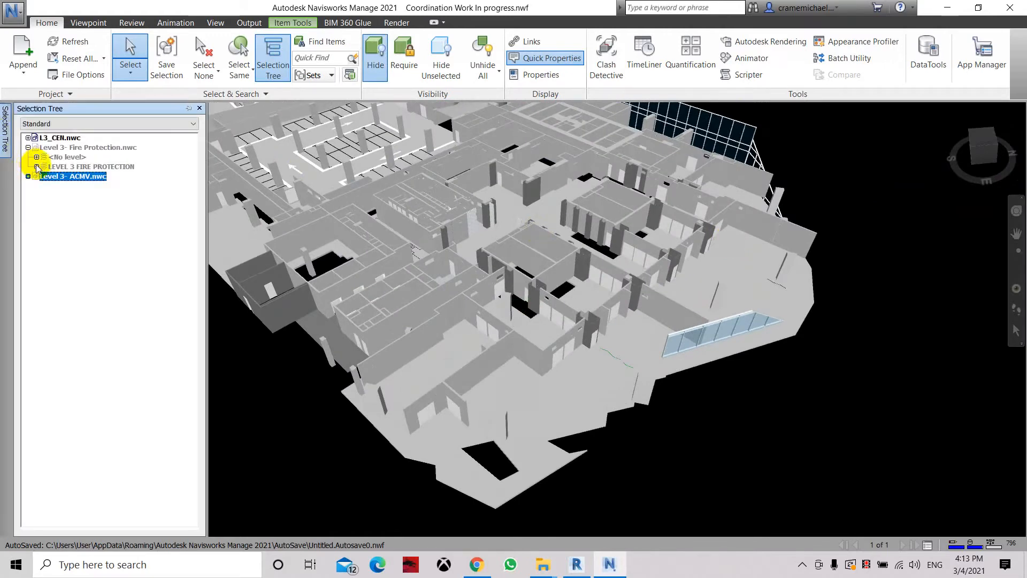
{"action": "right_click", "coordinate": [73, 167]}
{"action": "left_click", "coordinate": [48, 176]}
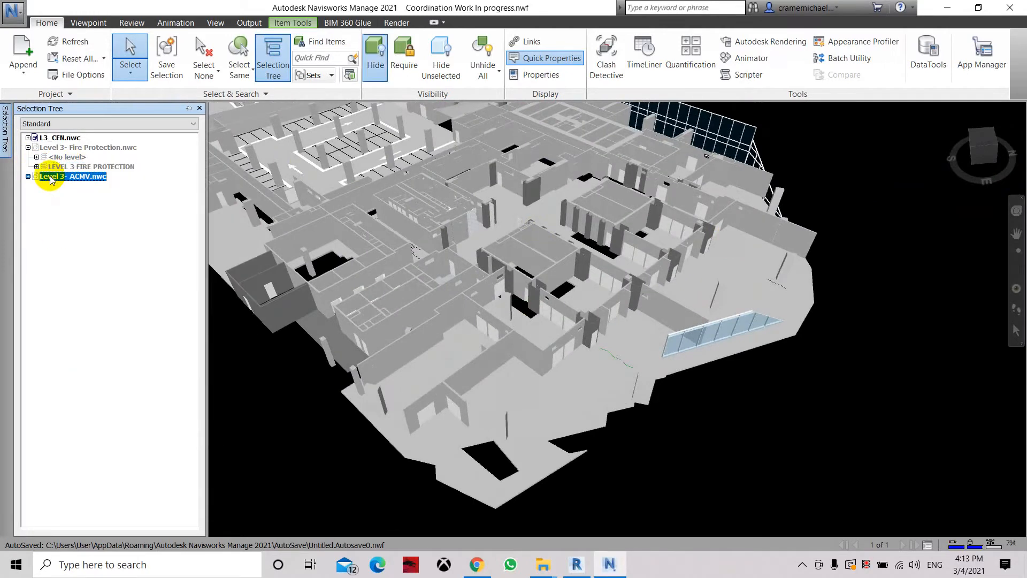
{"action": "right_click", "coordinate": [49, 177]}
{"action": "left_click", "coordinate": [81, 349]}
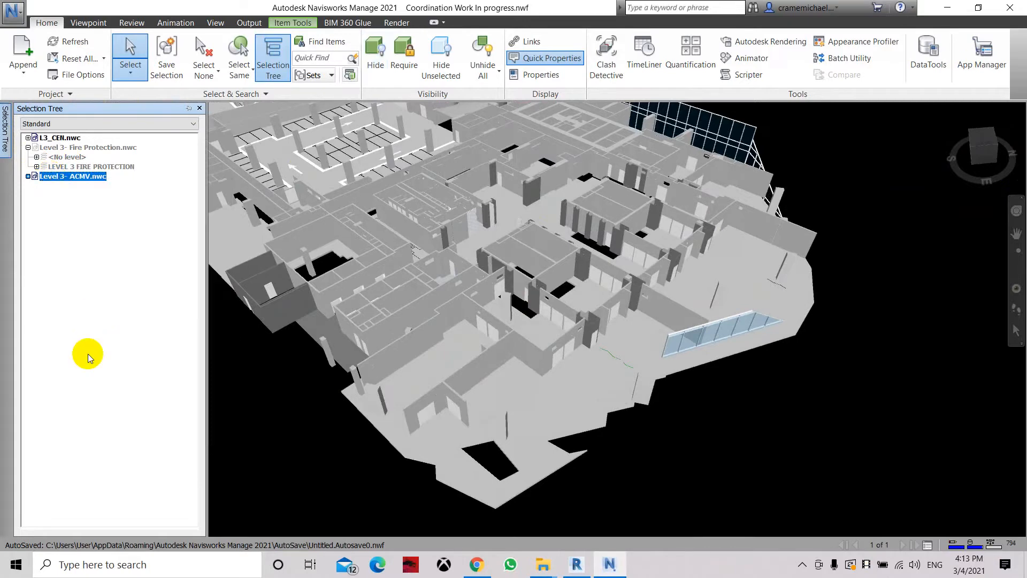
{"action": "left_click", "coordinate": [61, 168]}
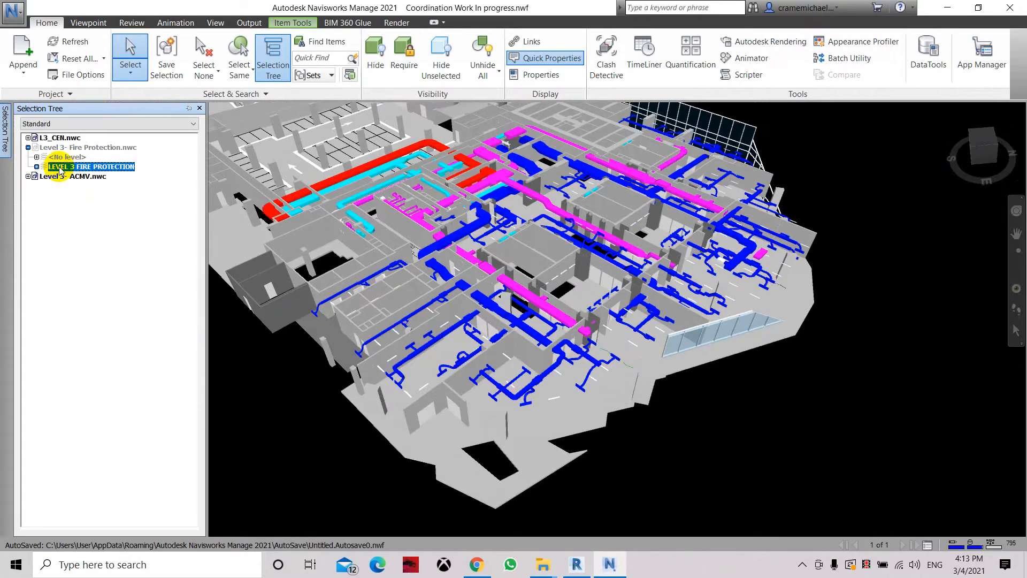
{"action": "right_click", "coordinate": [59, 149]}
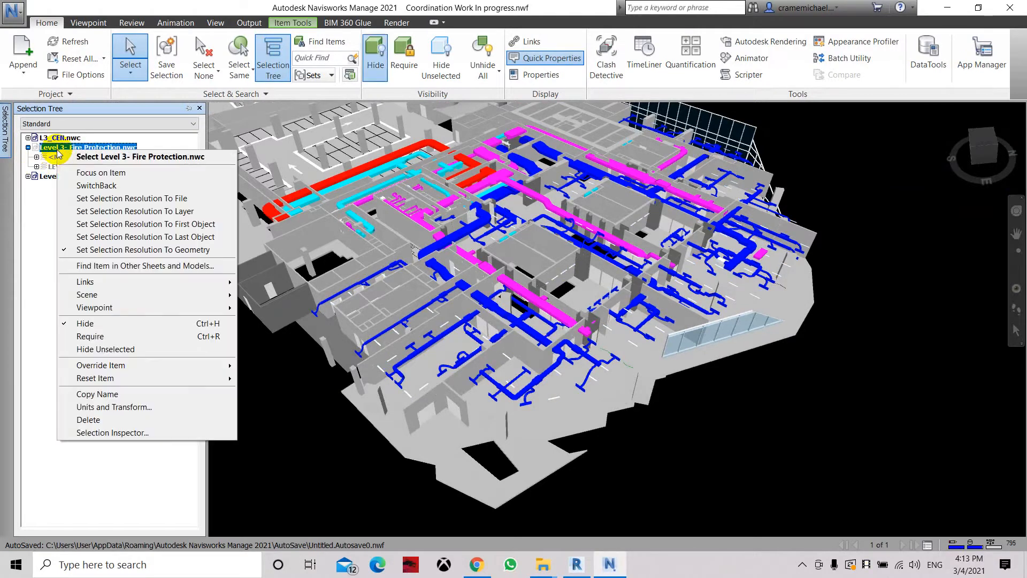
{"action": "left_click", "coordinate": [84, 324]}
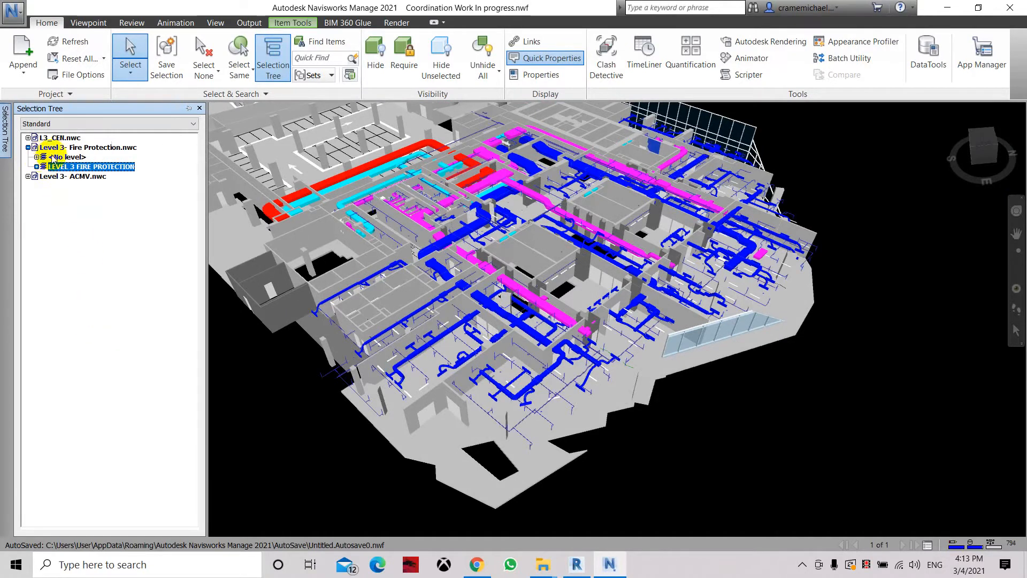
Expand LEVEL 3 FIRE PROTECTION in the Selection Tree and hide its Walls category
{"action": "left_click", "coordinate": [80, 151]}
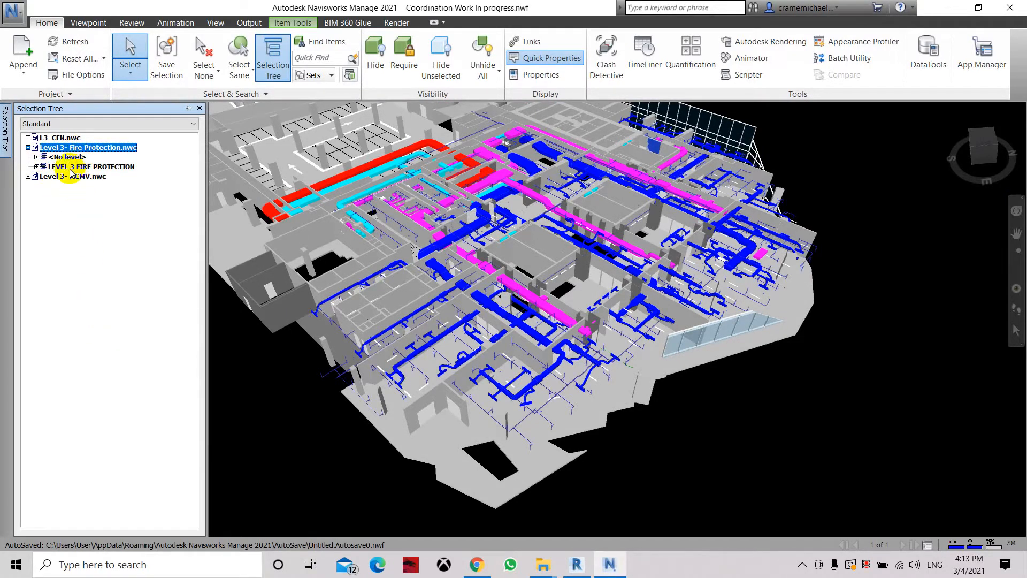
{"action": "left_click", "coordinate": [37, 166]}
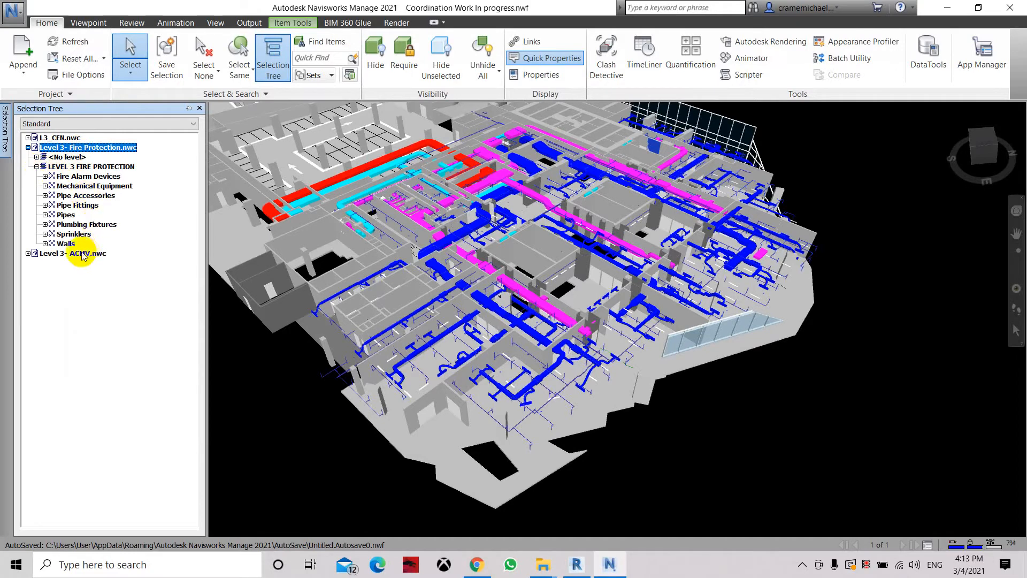
{"action": "left_click", "coordinate": [66, 245]}
{"action": "right_click", "coordinate": [67, 245]}
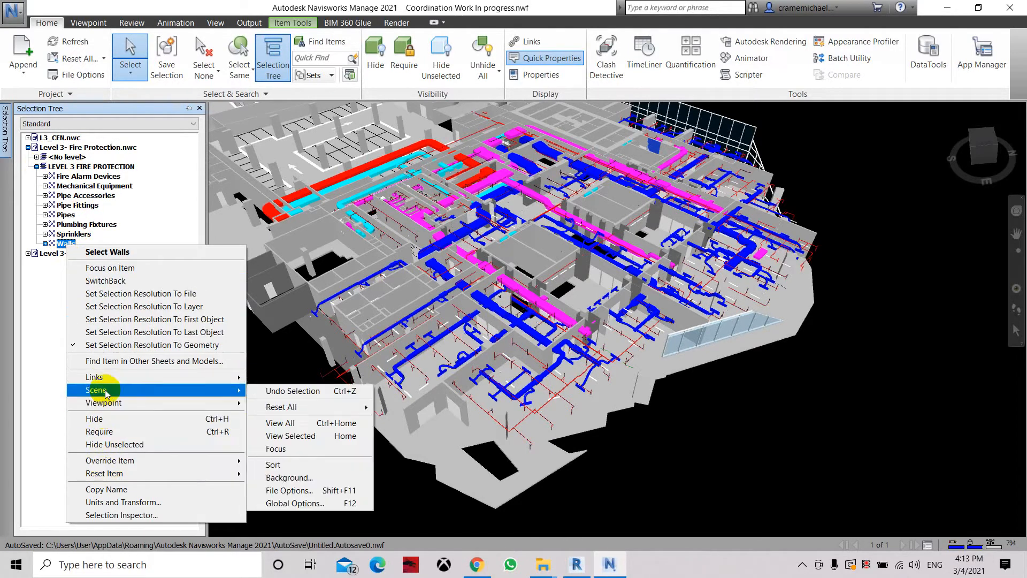
{"action": "left_click", "coordinate": [105, 419]}
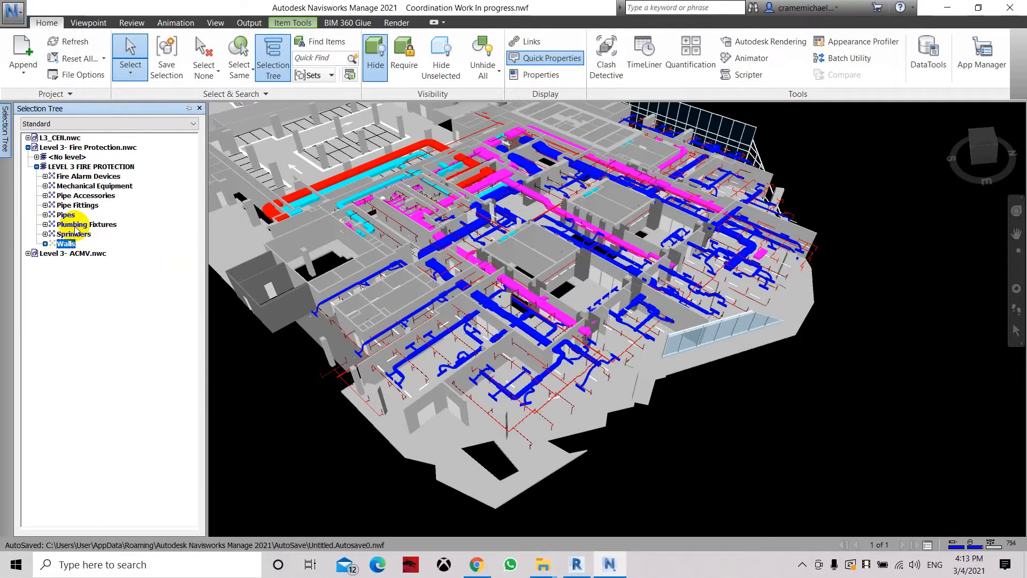
Hide the Mechanical Equipment and Plumbing Fixtures categories under LEVEL 3 FIRE PROTECTION
{"action": "left_click", "coordinate": [83, 186]}
{"action": "right_click", "coordinate": [84, 186]}
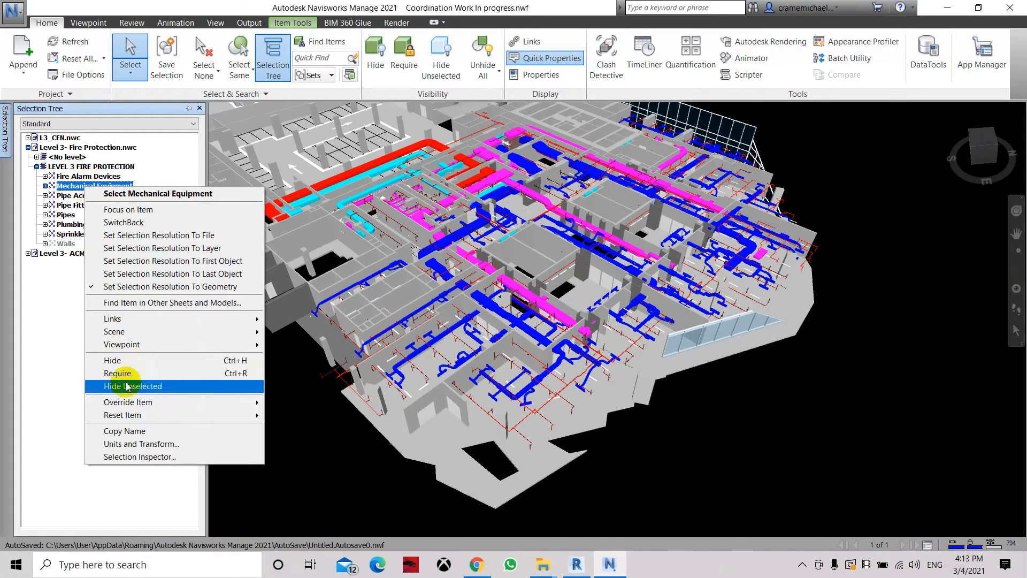
{"action": "left_click", "coordinate": [113, 360]}
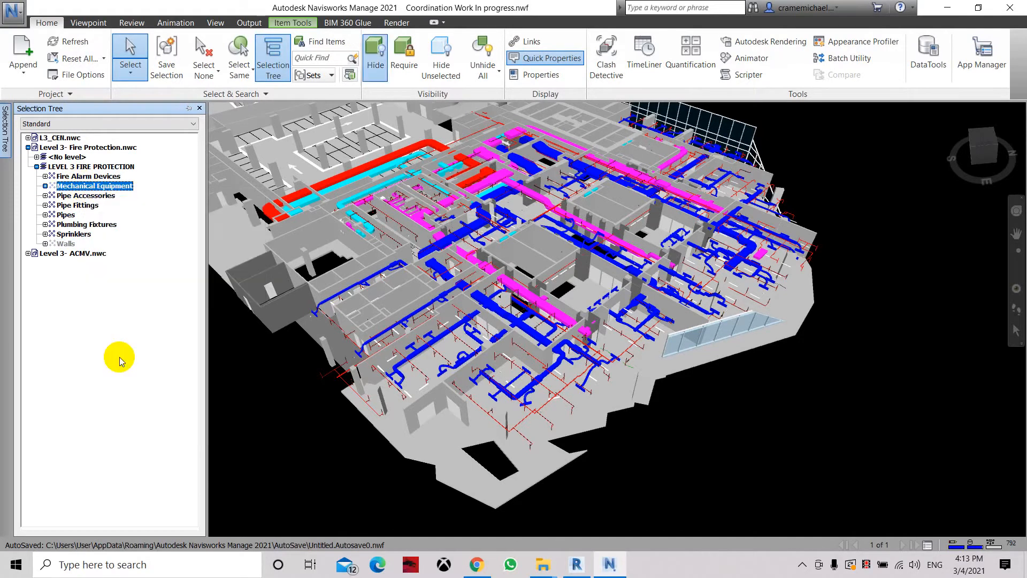
{"action": "right_click", "coordinate": [74, 187]}
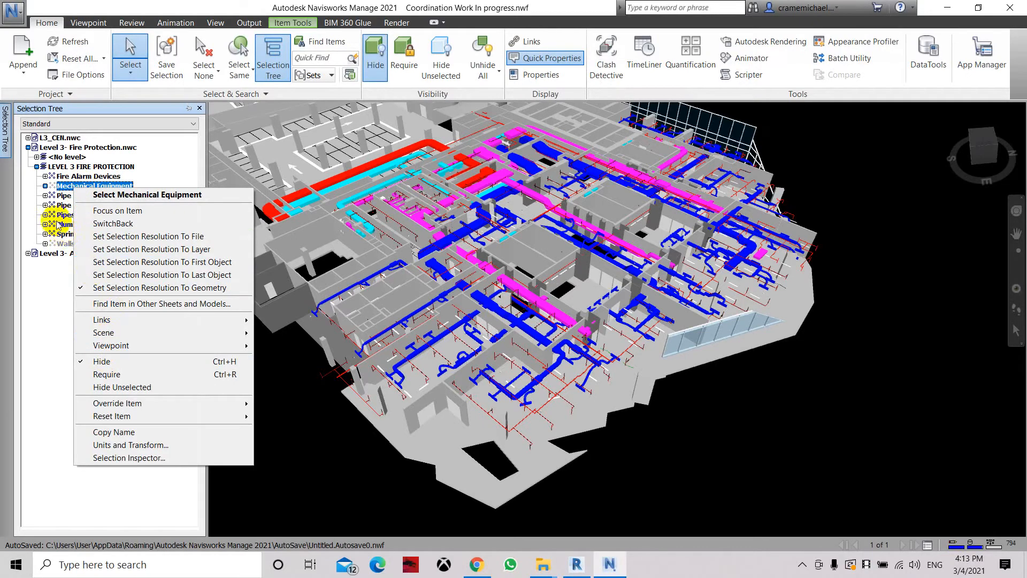
{"action": "left_click", "coordinate": [58, 207]}
{"action": "right_click", "coordinate": [68, 227]}
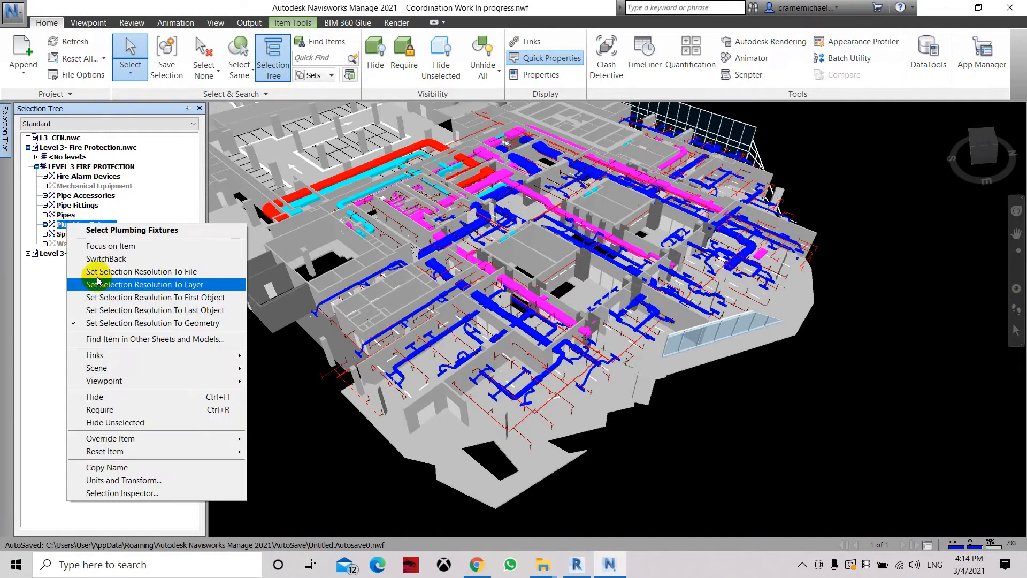
{"action": "left_click", "coordinate": [115, 395]}
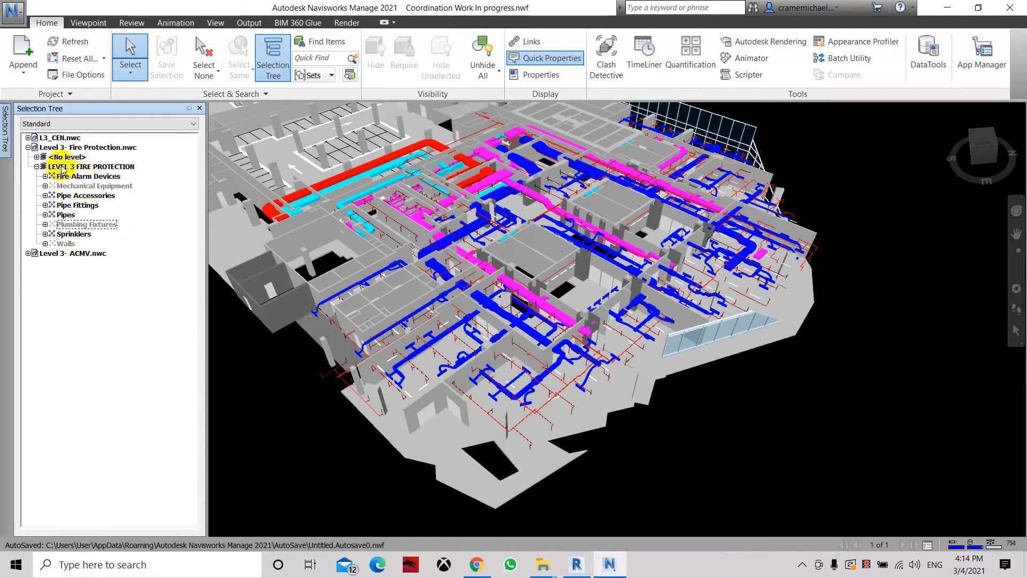
Expand Level 3- ACMV.nwc down to the Mechanical Equipment of LEVEL 3 ACMV and hide AHU-Parametric
{"action": "left_click", "coordinate": [28, 253]}
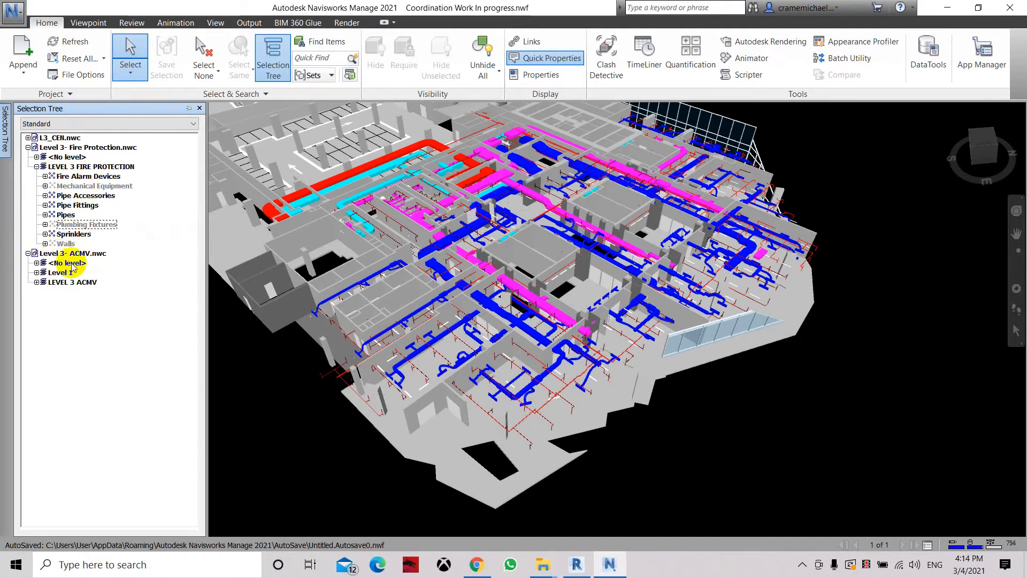
{"action": "left_click", "coordinate": [36, 282]}
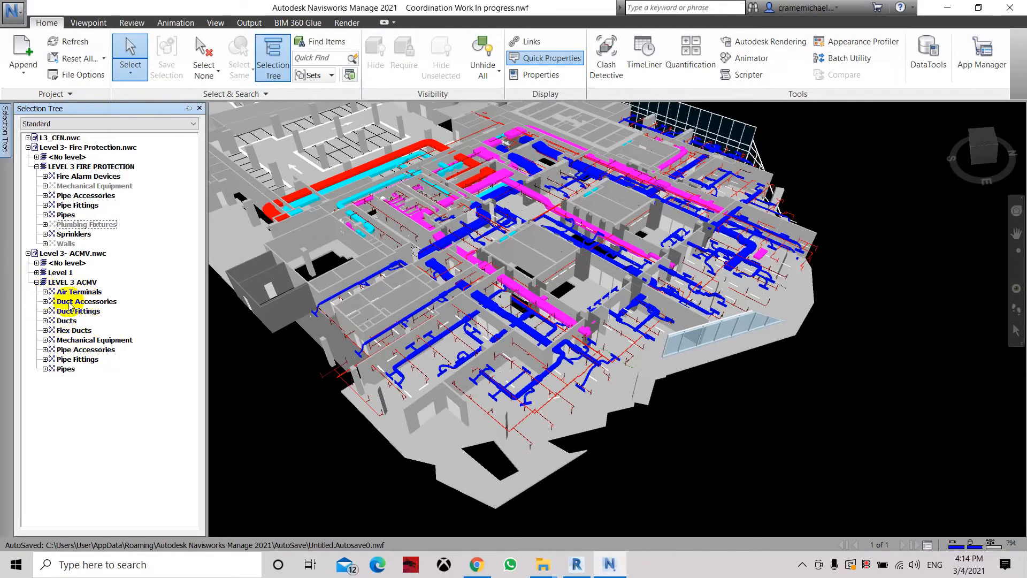
{"action": "left_click", "coordinate": [45, 340]}
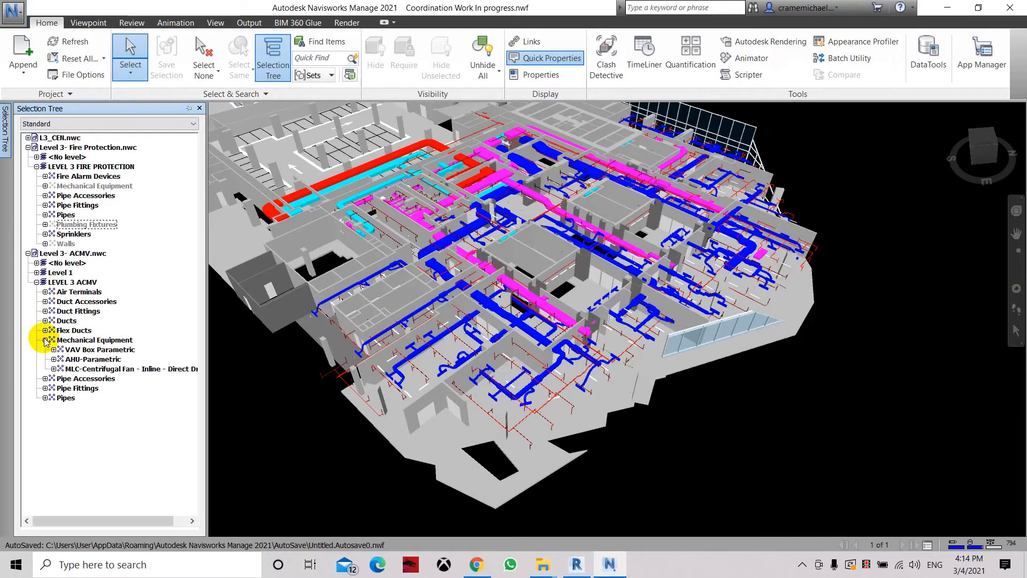
{"action": "right_click", "coordinate": [89, 359]}
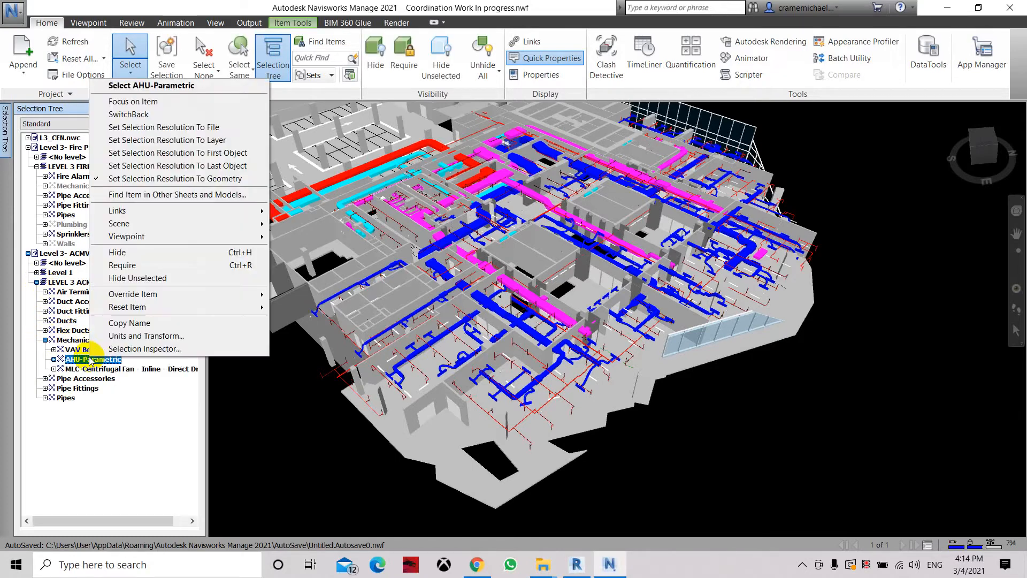
{"action": "left_click", "coordinate": [119, 253]}
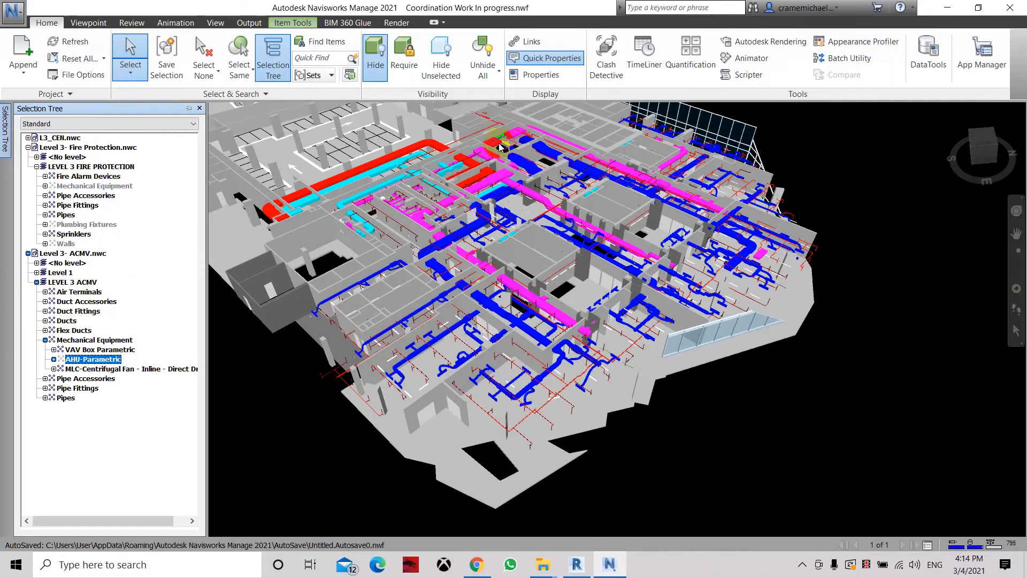
{"action": "scroll", "coordinate": [497, 153], "scroll_direction": "up", "scroll_amount": 8}
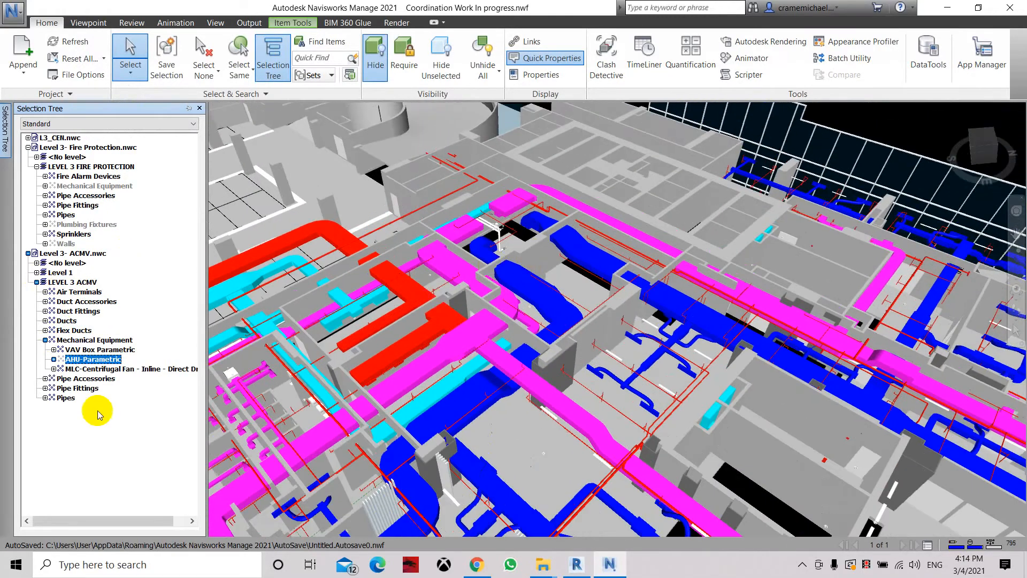
Unhide AHU-Parametric and inspect the unit and its surrounding ducts in the model
{"action": "right_click", "coordinate": [83, 359]}
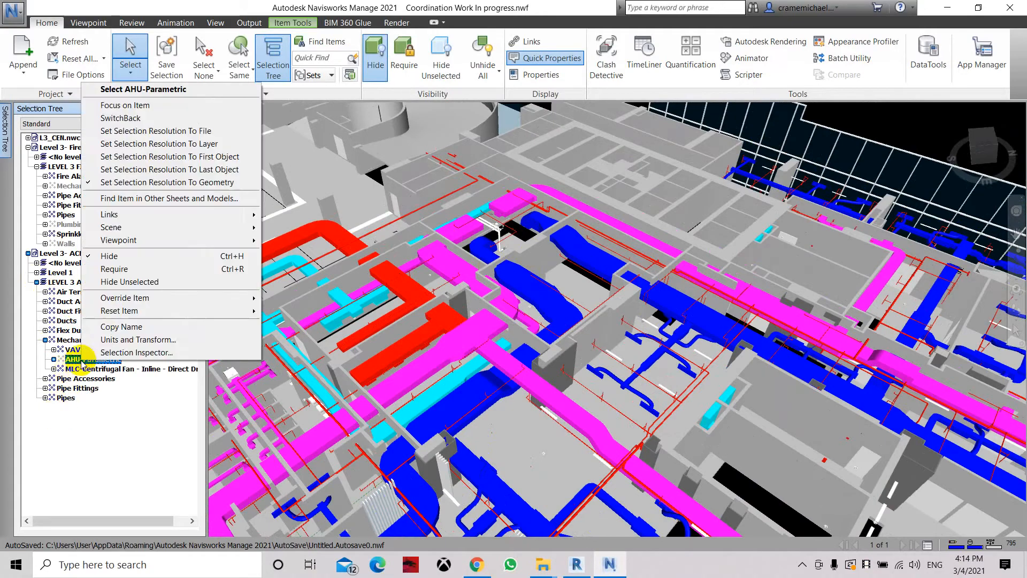
{"action": "left_click", "coordinate": [113, 257]}
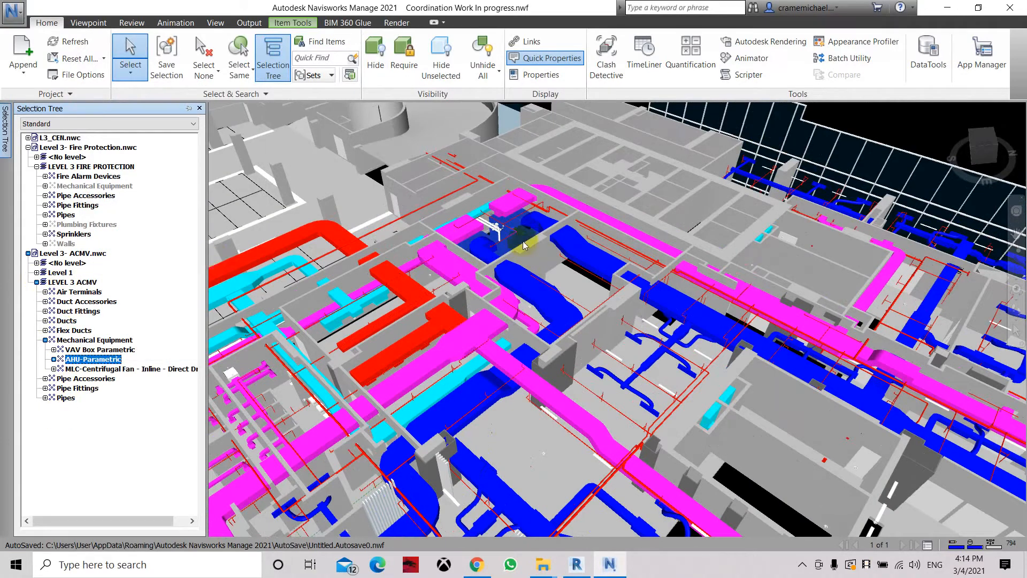
{"action": "left_click_drag", "start_coordinate": [987, 154], "coordinate": [1014, 186]}
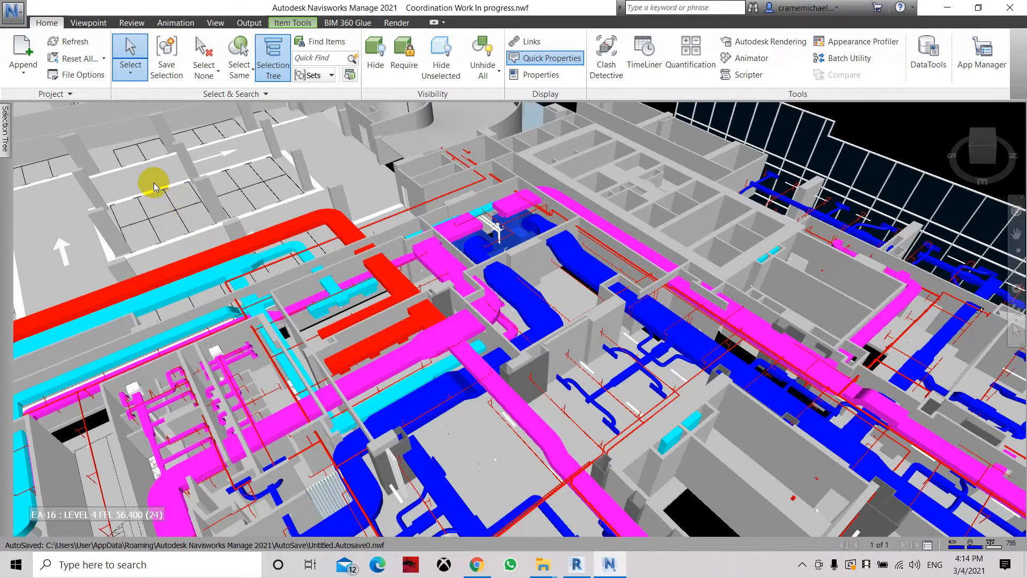
{"action": "mouse_move", "coordinate": [154, 187]}
{"action": "scroll", "coordinate": [154, 185], "scroll_direction": "down", "scroll_amount": 2}
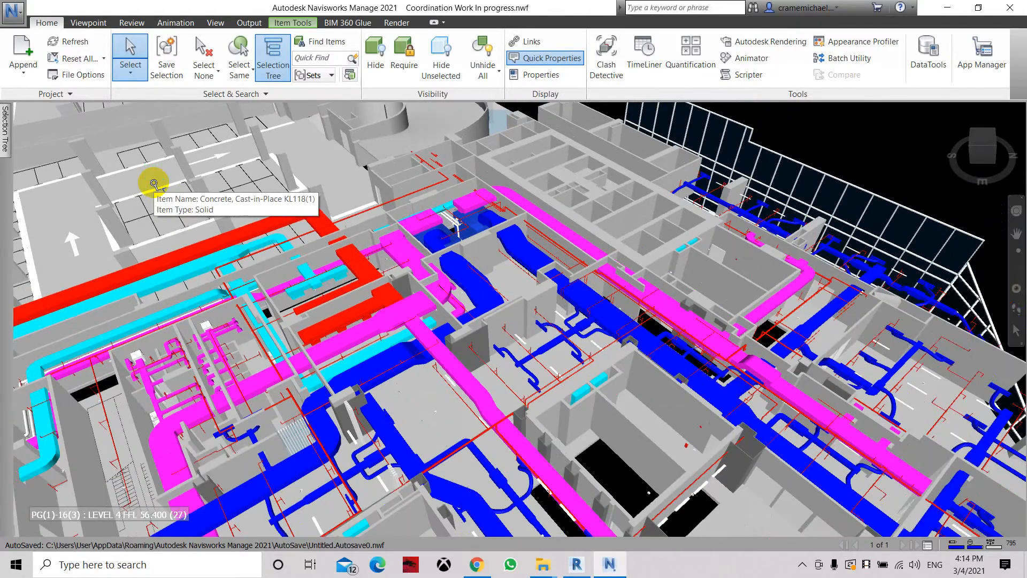
{"action": "left_click", "coordinate": [491, 196]}
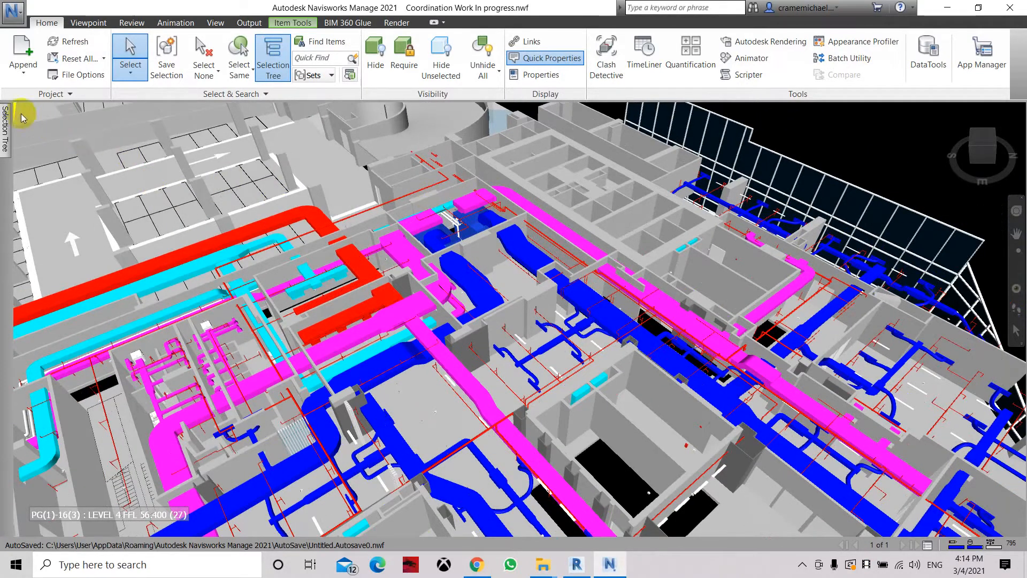
Examine the visibility options for AHU-Parametric and LEVEL 3 ACMV in the Selection Tree, and clear the selection
{"action": "mouse_move", "coordinate": [4, 121]}
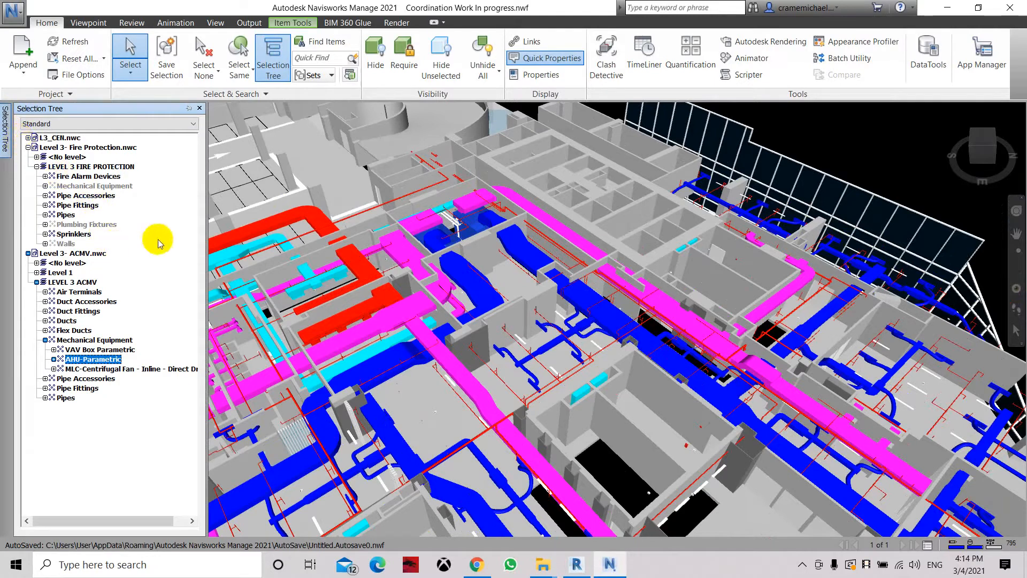
{"action": "right_click", "coordinate": [90, 365]}
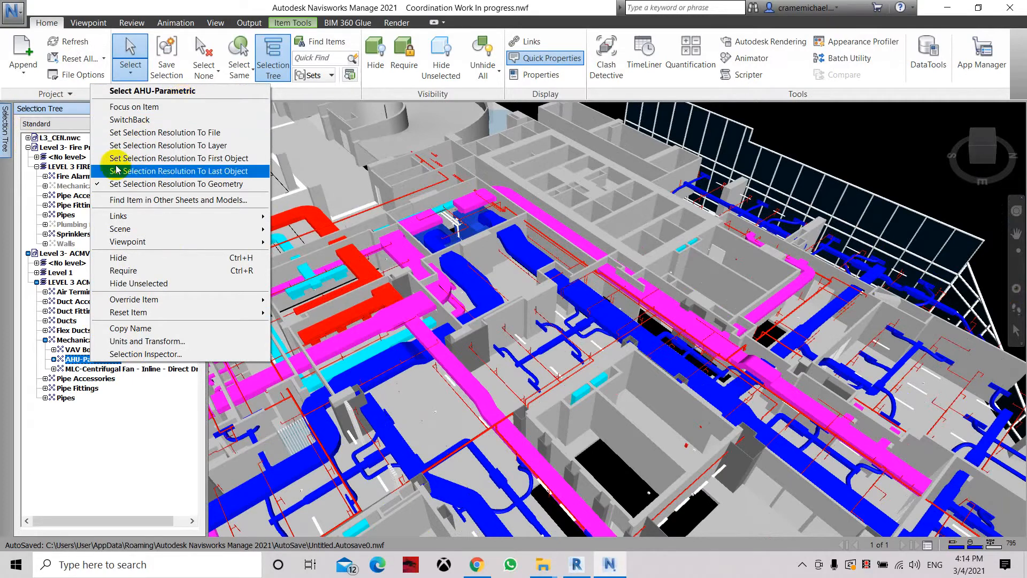
{"action": "left_click", "coordinate": [49, 282]}
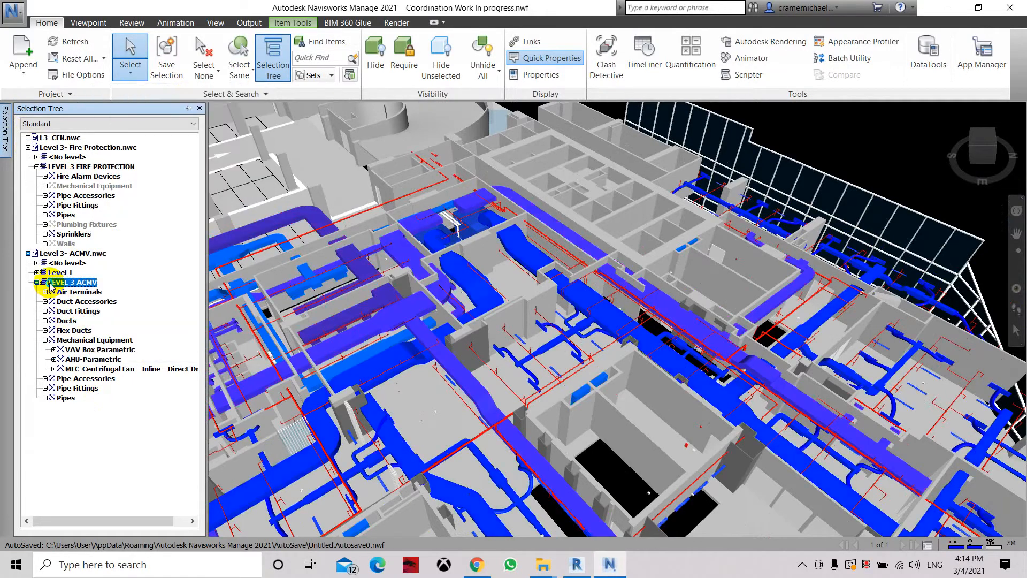
{"action": "right_click", "coordinate": [50, 282]}
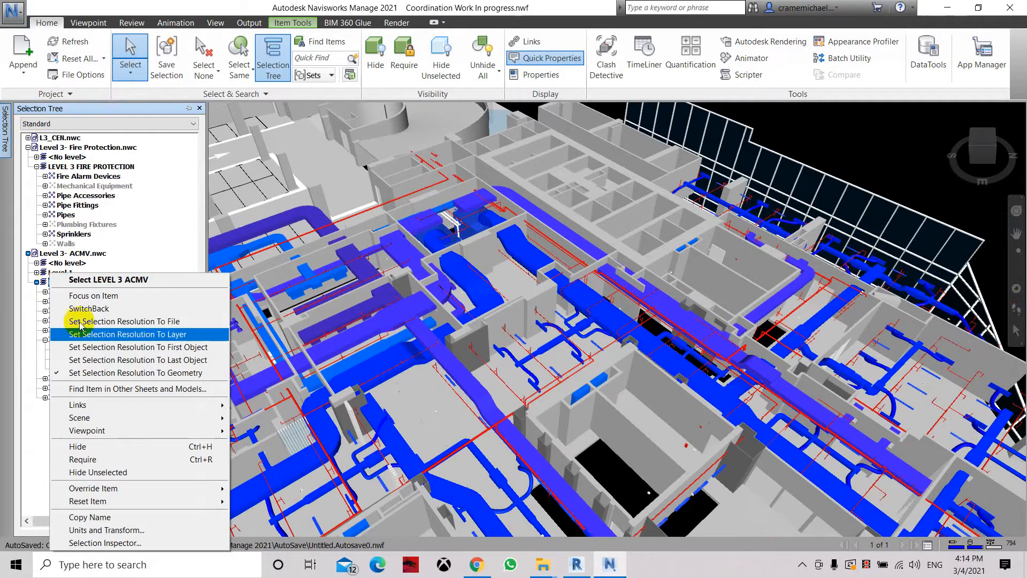
{"action": "left_click", "coordinate": [84, 459]}
{"action": "scroll", "coordinate": [443, 208], "scroll_direction": "down", "scroll_amount": 2}
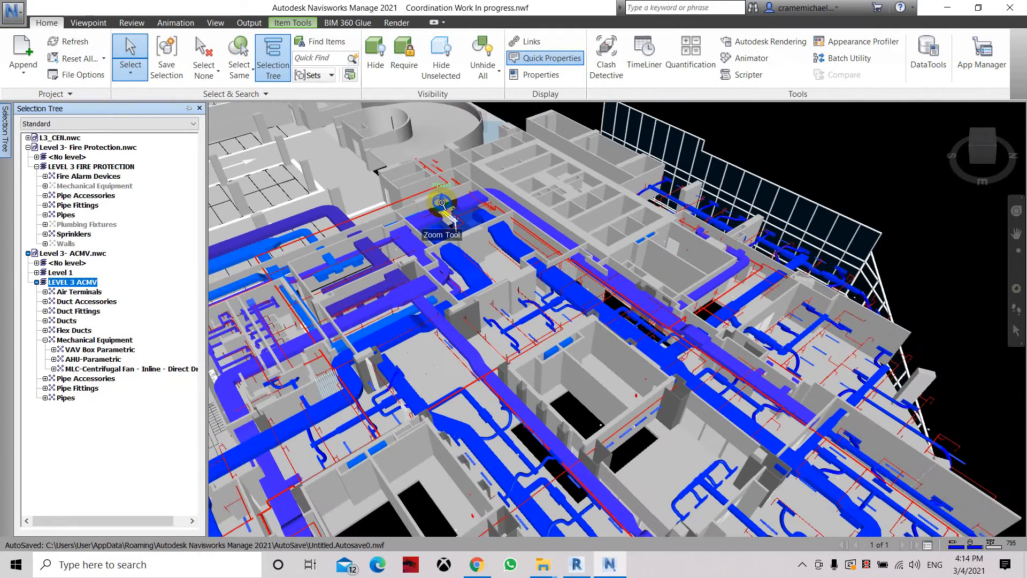
{"action": "left_click", "coordinate": [937, 211]}
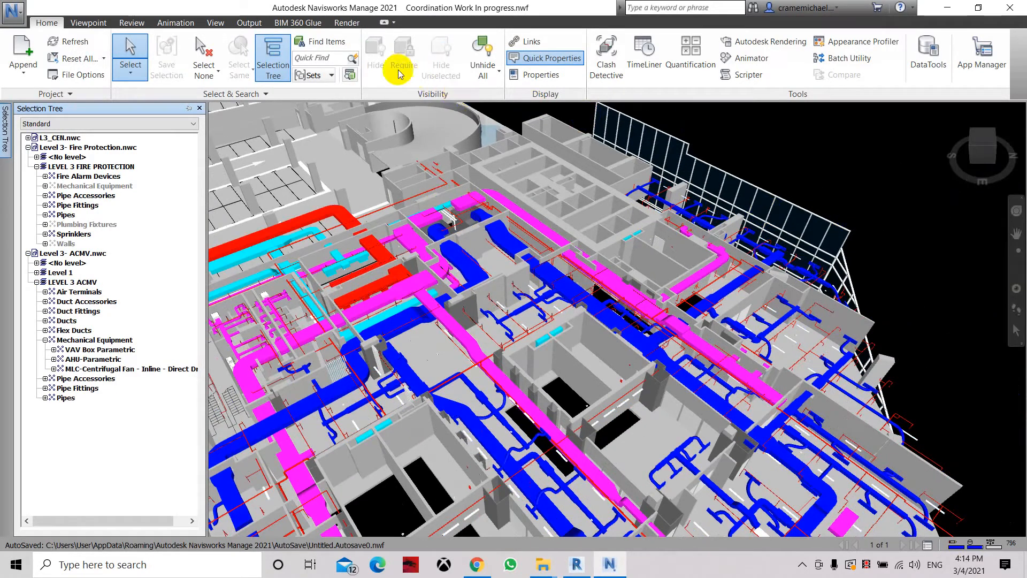
View the Find Items window and its search scope options, and close it
{"action": "left_click", "coordinate": [336, 47]}
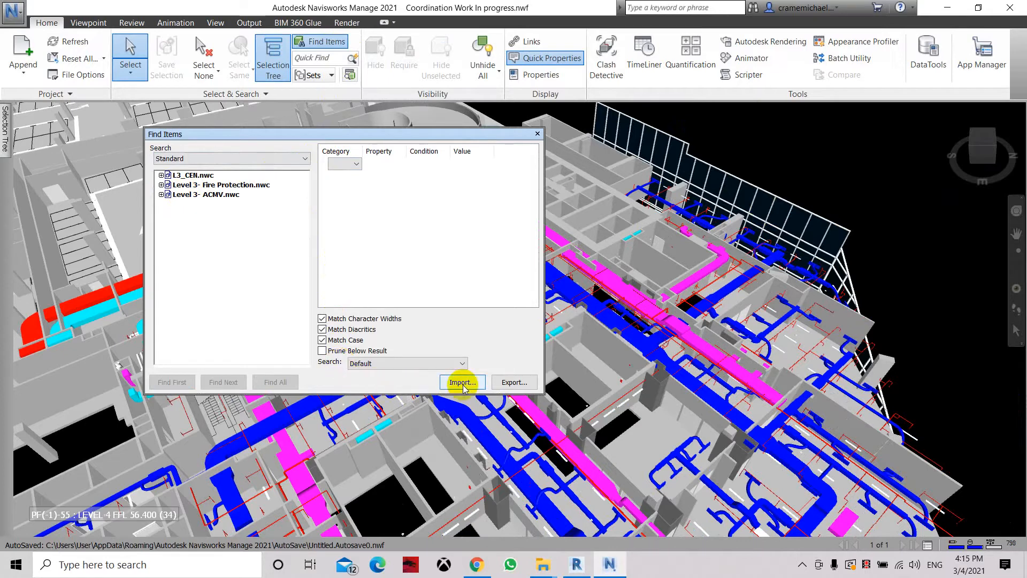
{"action": "left_click", "coordinate": [278, 160]}
{"action": "left_click", "coordinate": [276, 158]}
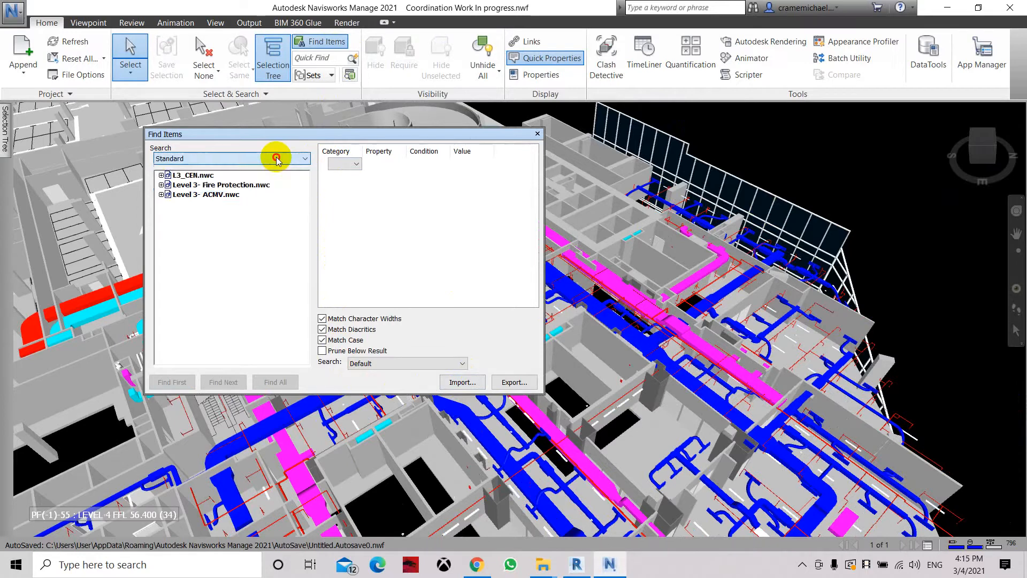
{"action": "left_click", "coordinate": [537, 135]}
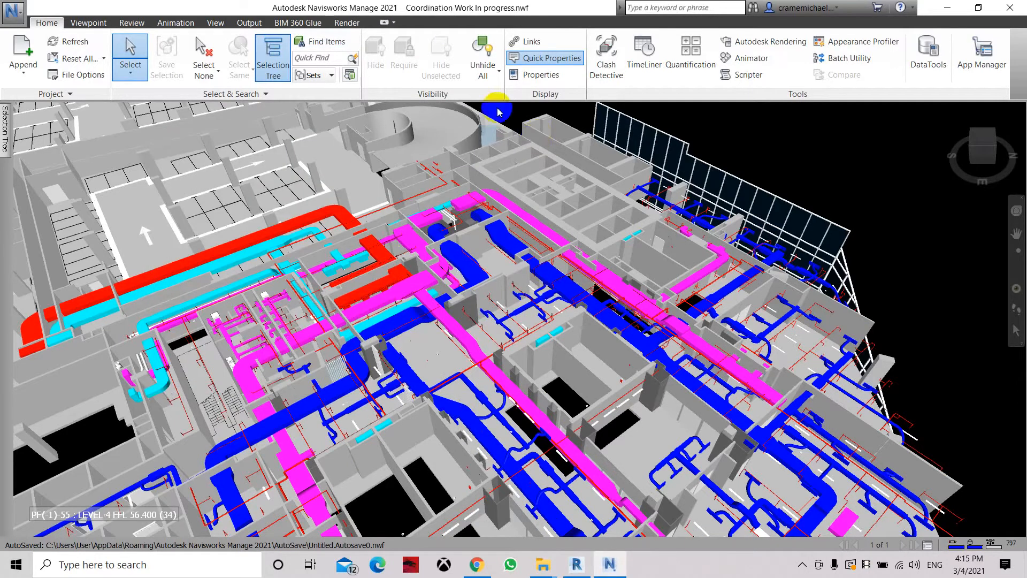
View the Sets window and the Selection Inspector, closing each one
{"action": "left_click", "coordinate": [331, 78]}
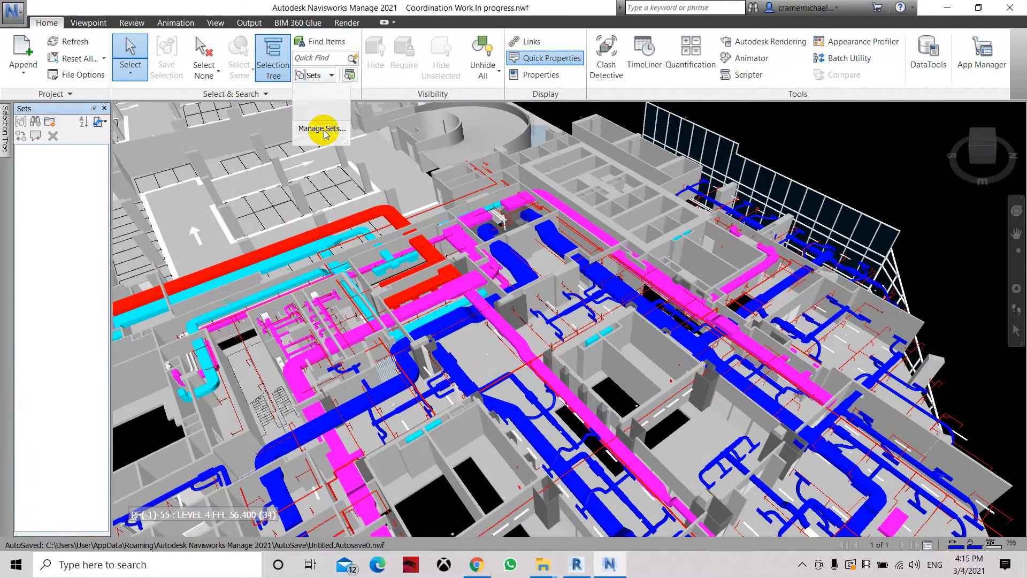
{"action": "left_click", "coordinate": [322, 129]}
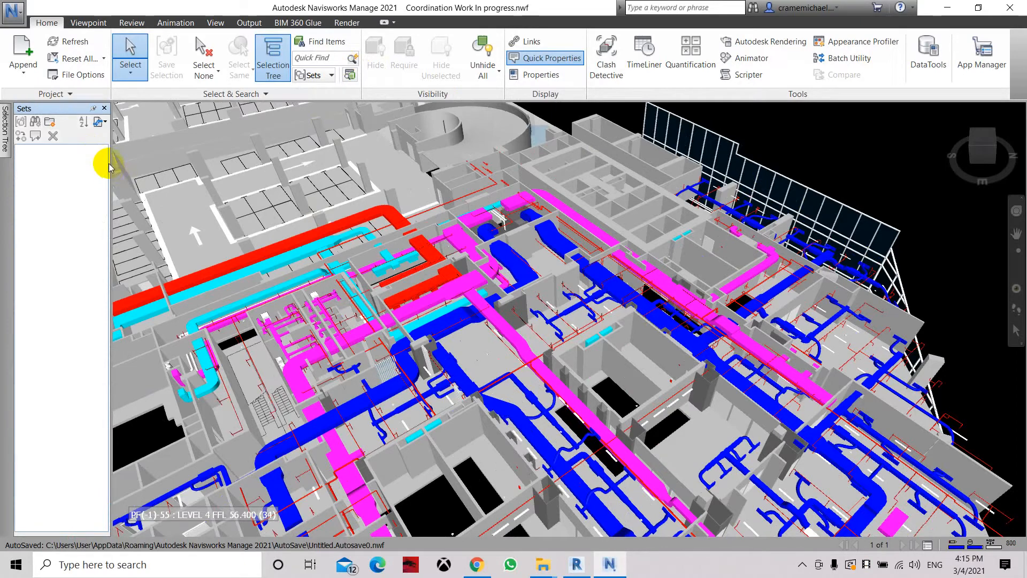
{"action": "left_click", "coordinate": [105, 109]}
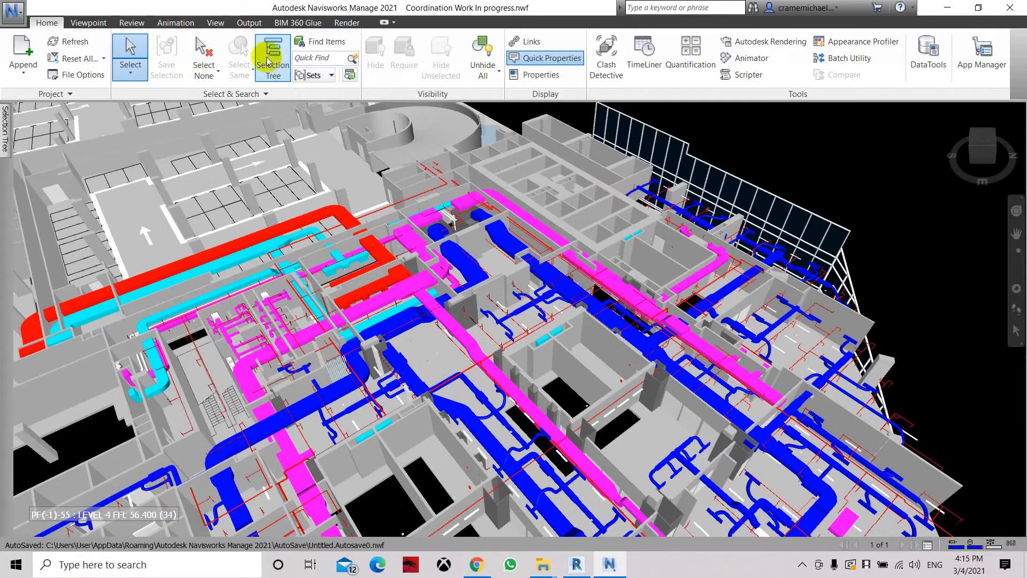
{"action": "left_click", "coordinate": [348, 76]}
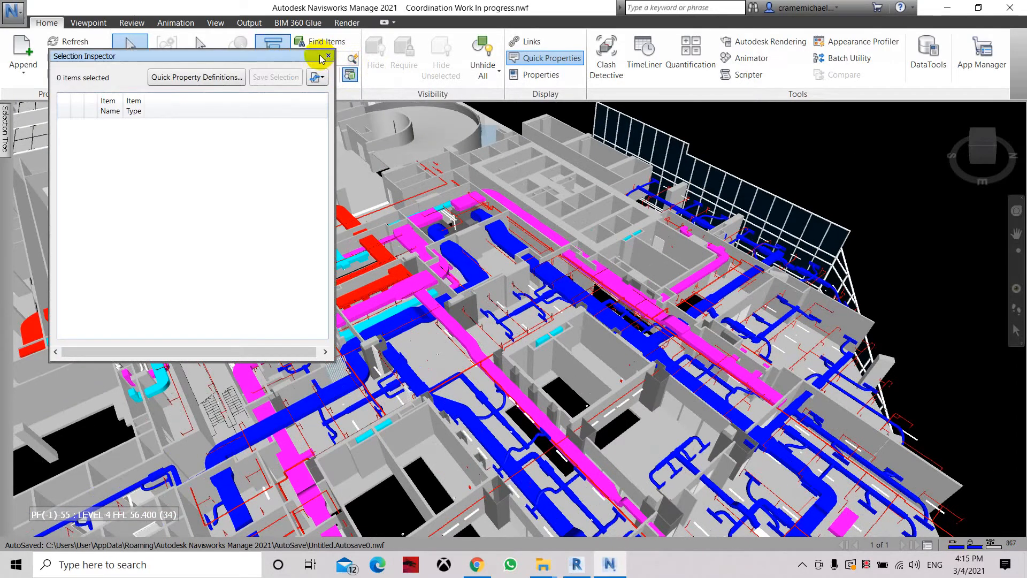
{"action": "left_click", "coordinate": [328, 57]}
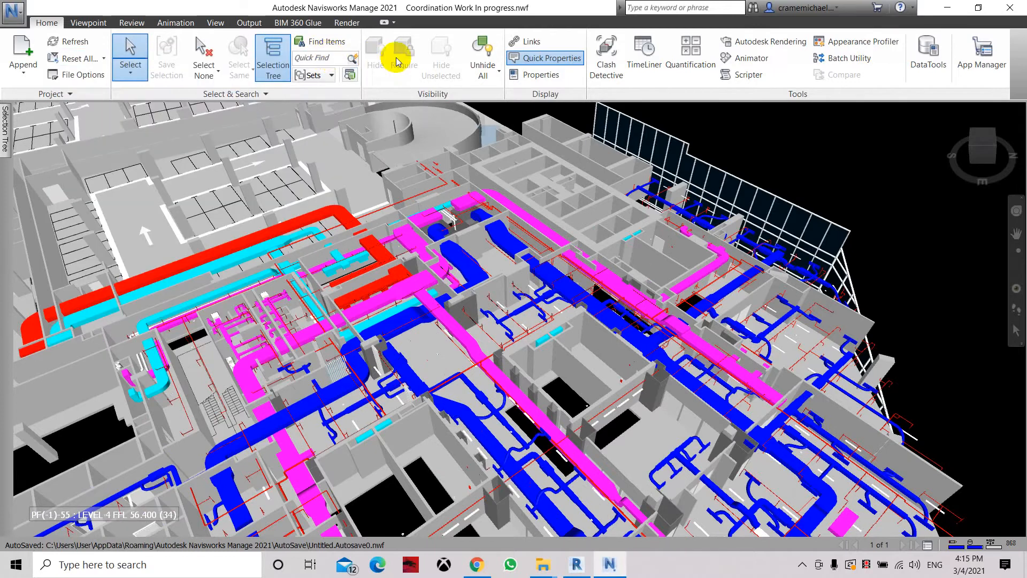
Turn on the display of links in the model and check the Unhide All options
{"action": "left_click", "coordinate": [535, 41]}
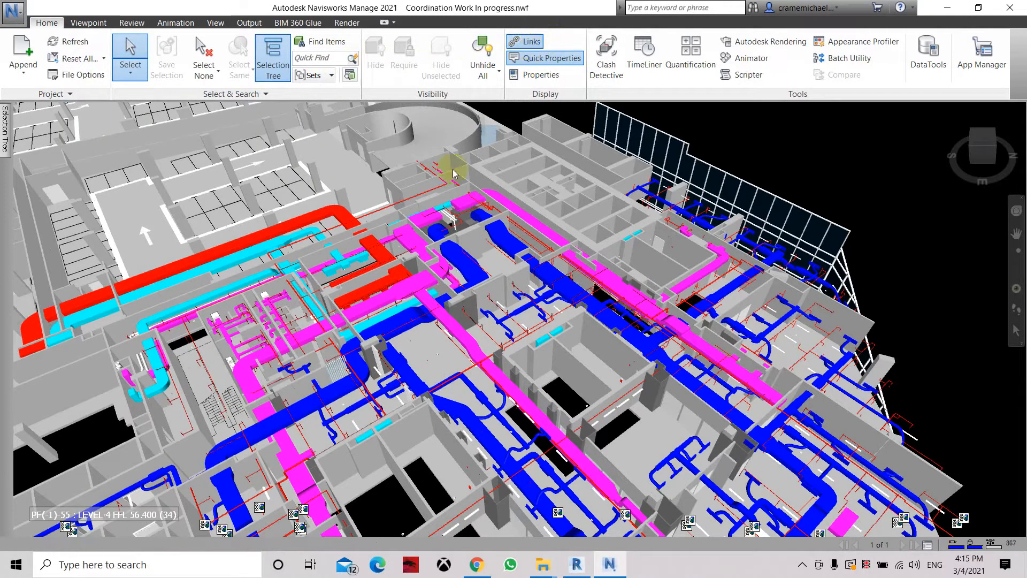
{"action": "left_click", "coordinate": [485, 78]}
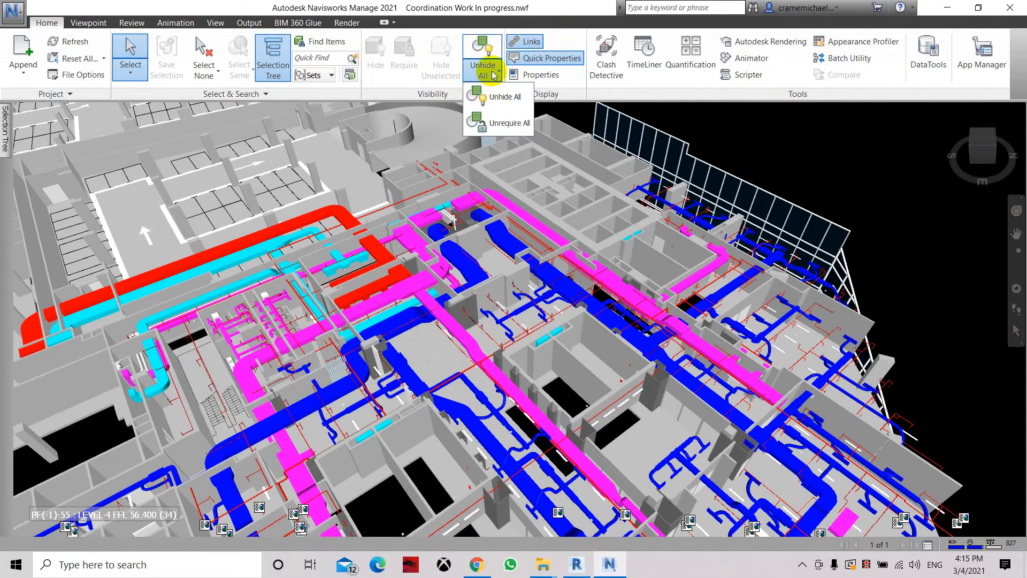
{"action": "left_click", "coordinate": [503, 116]}
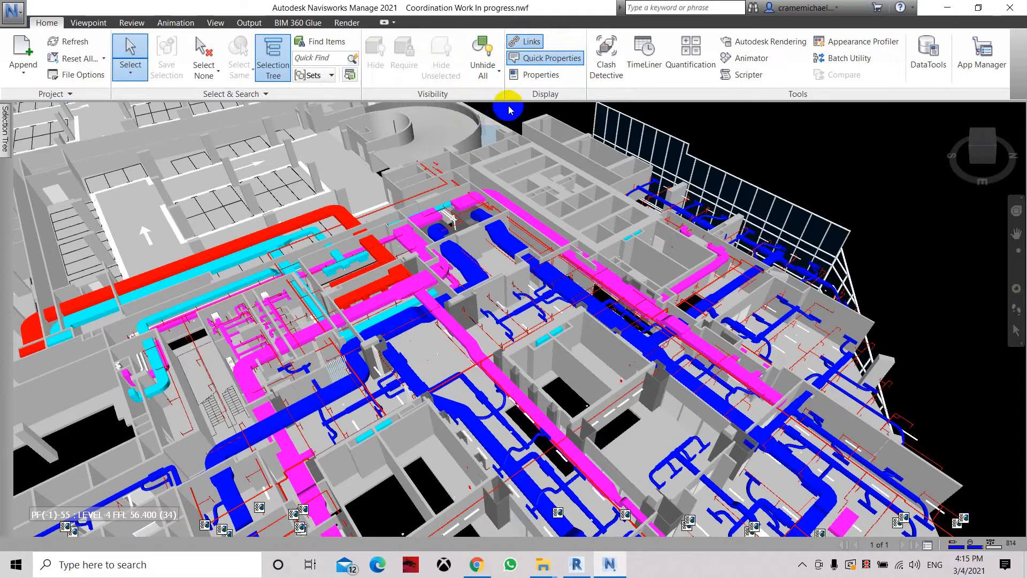
Show the Properties window, inspect an item near the curtain wall, and clear the selection
{"action": "left_click", "coordinate": [540, 83]}
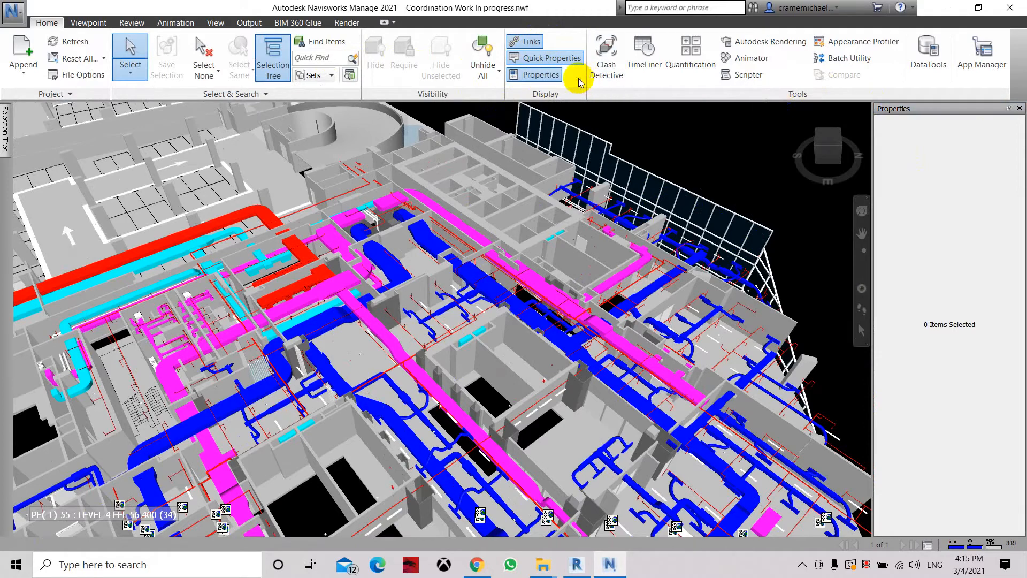
{"action": "left_click", "coordinate": [598, 194]}
{"action": "scroll", "coordinate": [478, 171], "scroll_direction": "down", "scroll_amount": 1}
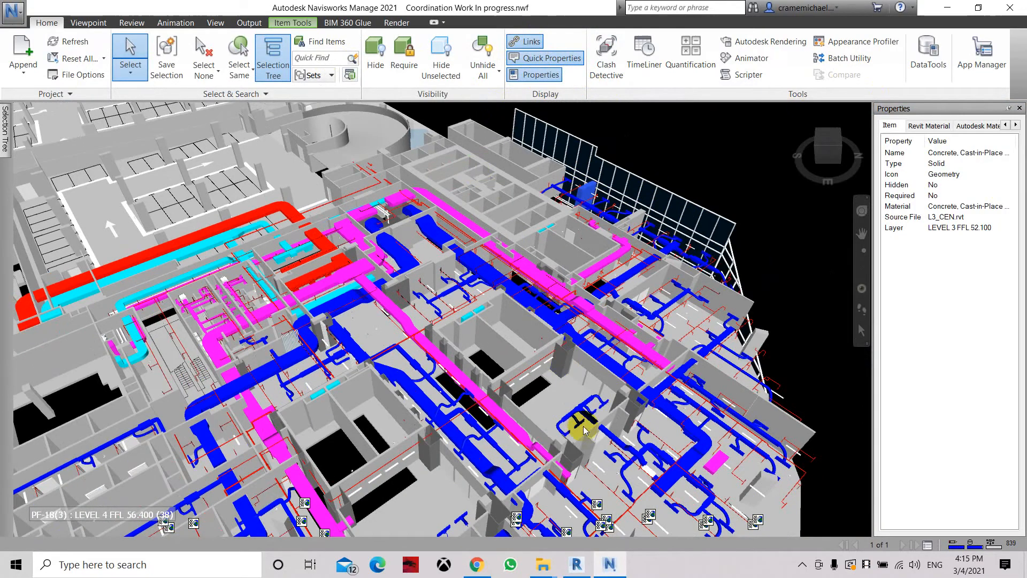
{"action": "key", "text": "Escape"}
{"action": "scroll", "coordinate": [559, 420], "scroll_direction": "up", "scroll_amount": 1}
Examine the Level 3 concrete floor's Revit Material and Autodesk Material properties, and clear the selection
{"action": "left_click", "coordinate": [556, 398]}
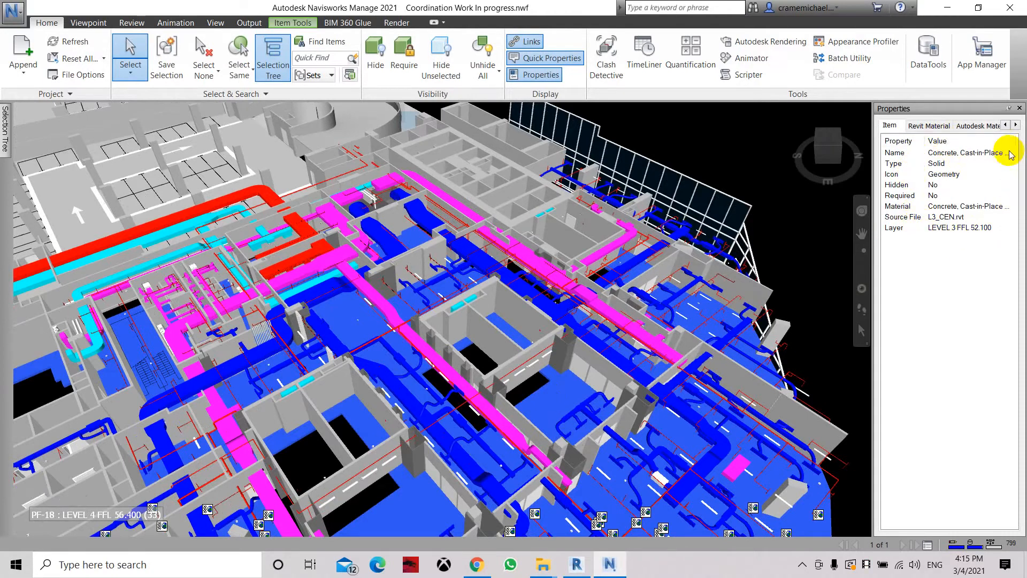
{"action": "left_click", "coordinate": [936, 128]}
{"action": "left_click", "coordinate": [975, 126]}
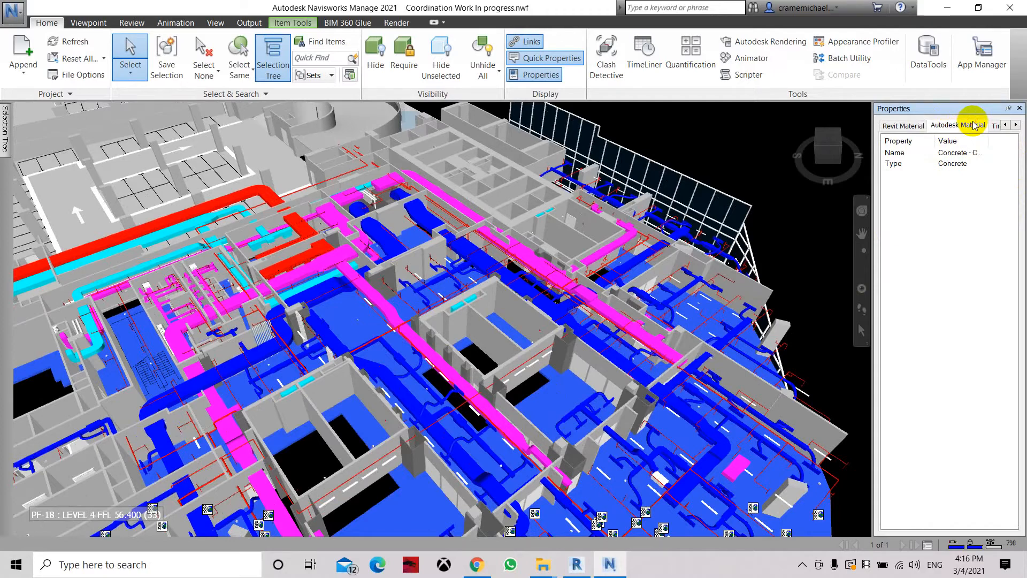
{"action": "left_click", "coordinate": [903, 127]}
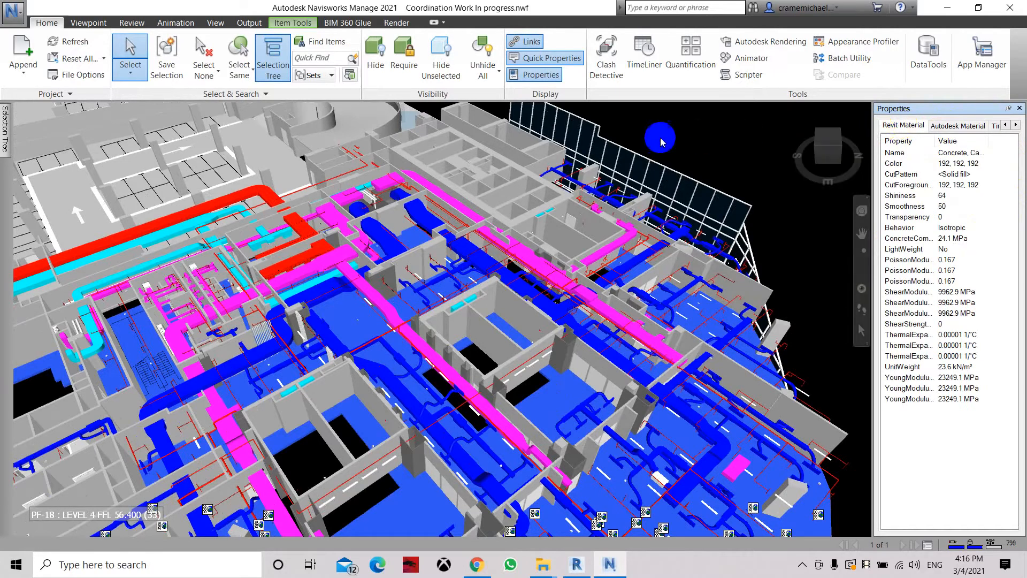
{"action": "left_click", "coordinate": [559, 128]}
{"action": "scroll", "coordinate": [559, 128], "scroll_direction": "down", "scroll_amount": 2}
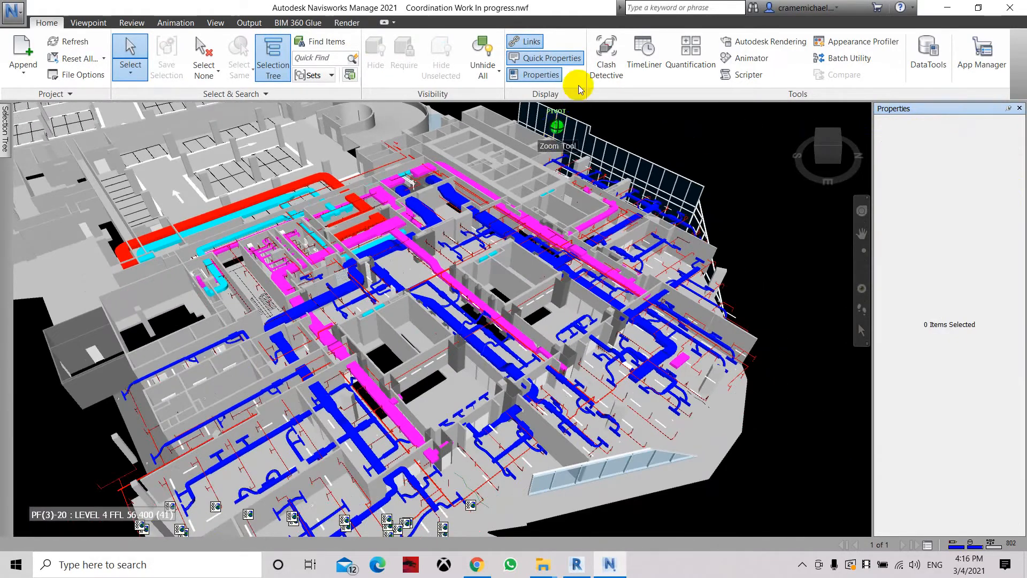
View the Clash Detective and Autodesk Rendering windows, closing each one
{"action": "left_click", "coordinate": [614, 65]}
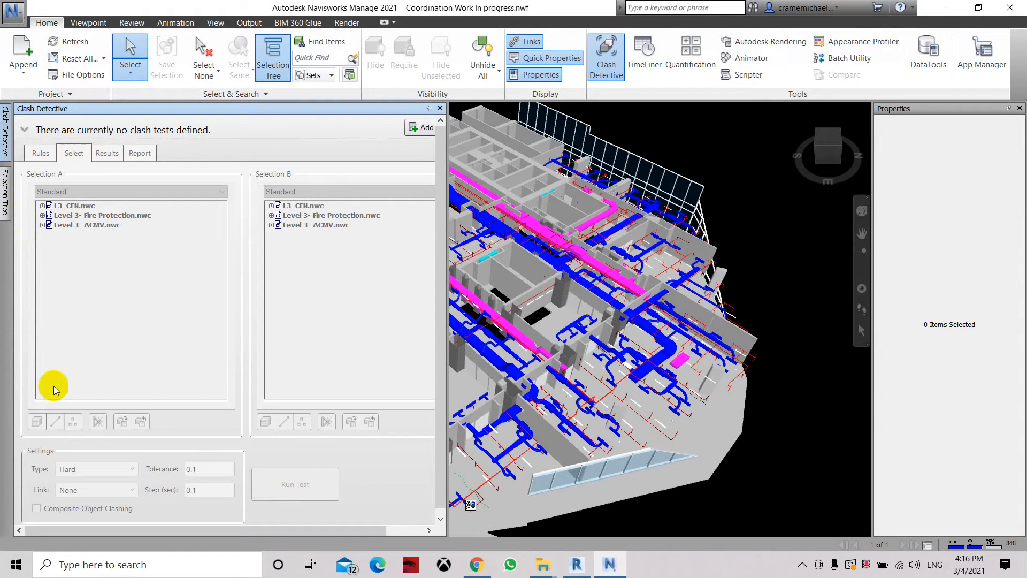
{"action": "left_click", "coordinate": [440, 108]}
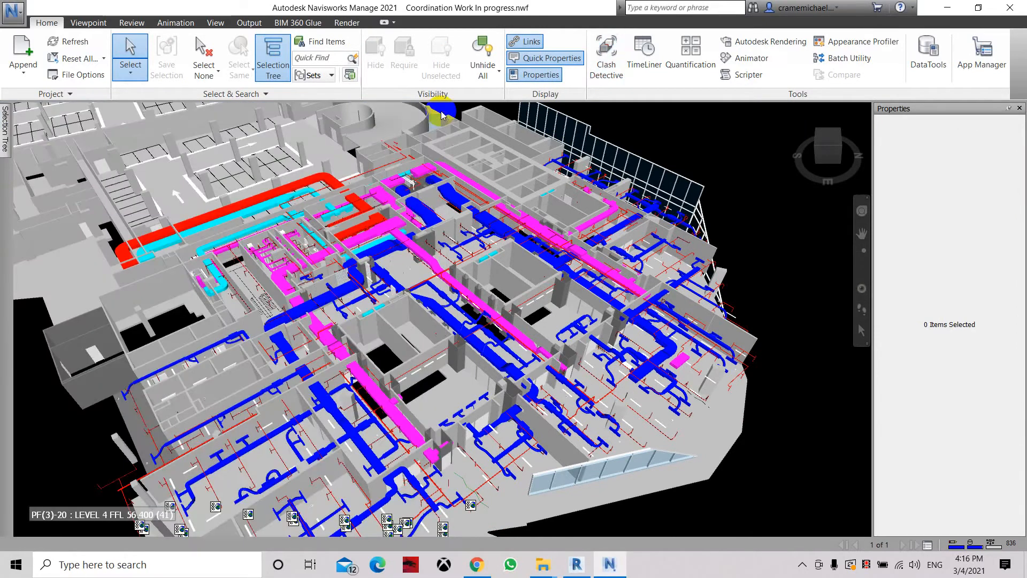
{"action": "left_click", "coordinate": [754, 42]}
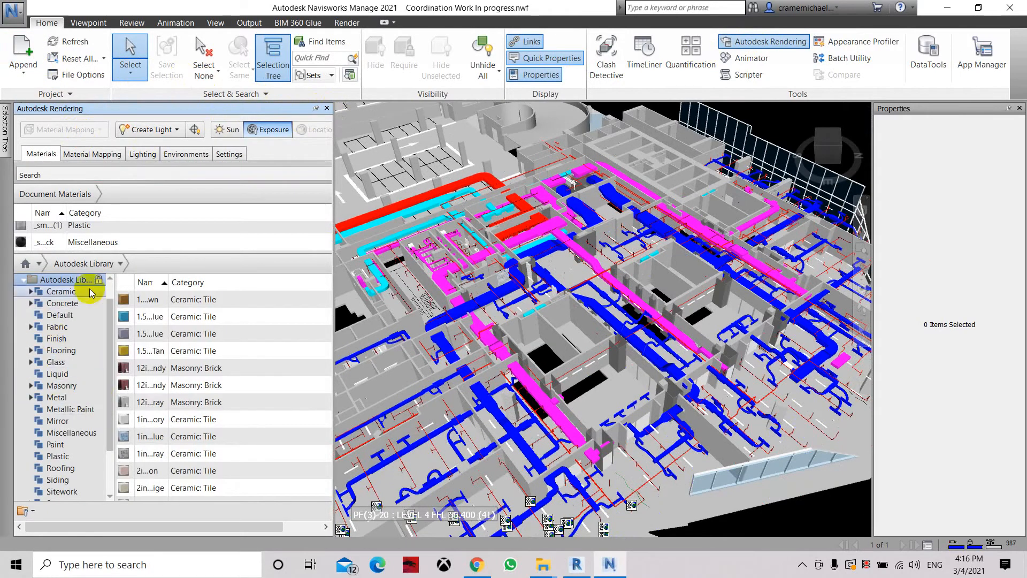
{"action": "left_click", "coordinate": [327, 108]}
Open the Animator and enlarge the model view above it
{"action": "left_click", "coordinate": [748, 65]}
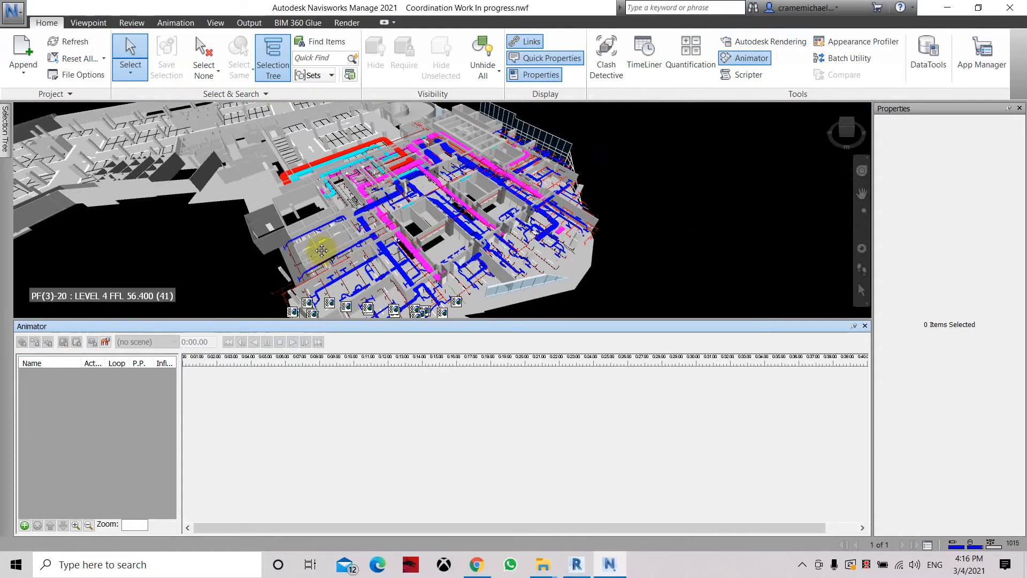
{"action": "middle_click_drag", "start_coordinate": [325, 256], "coordinate": [319, 213]}
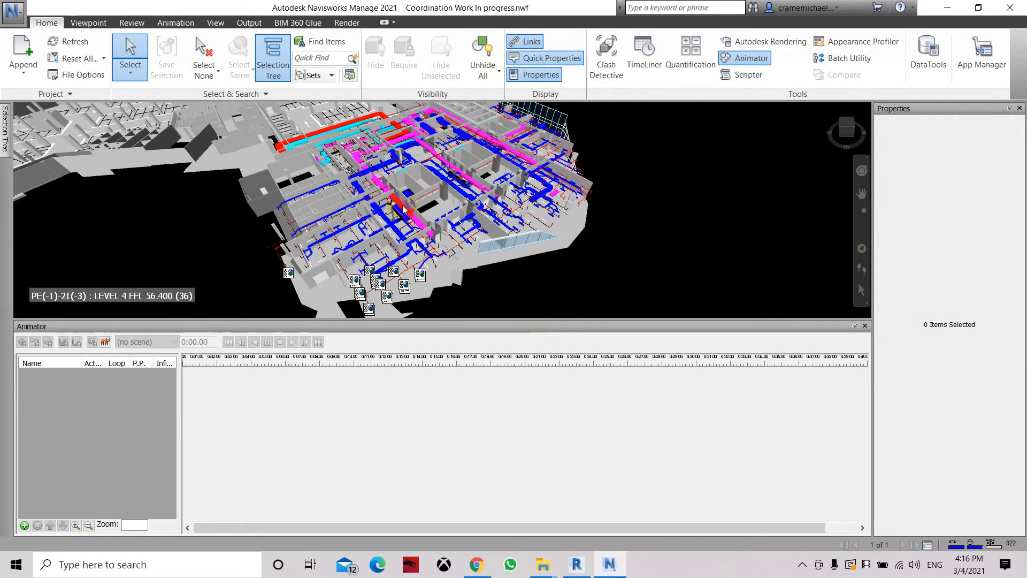
{"action": "scroll", "coordinate": [386, 177], "scroll_direction": "up", "scroll_amount": 4}
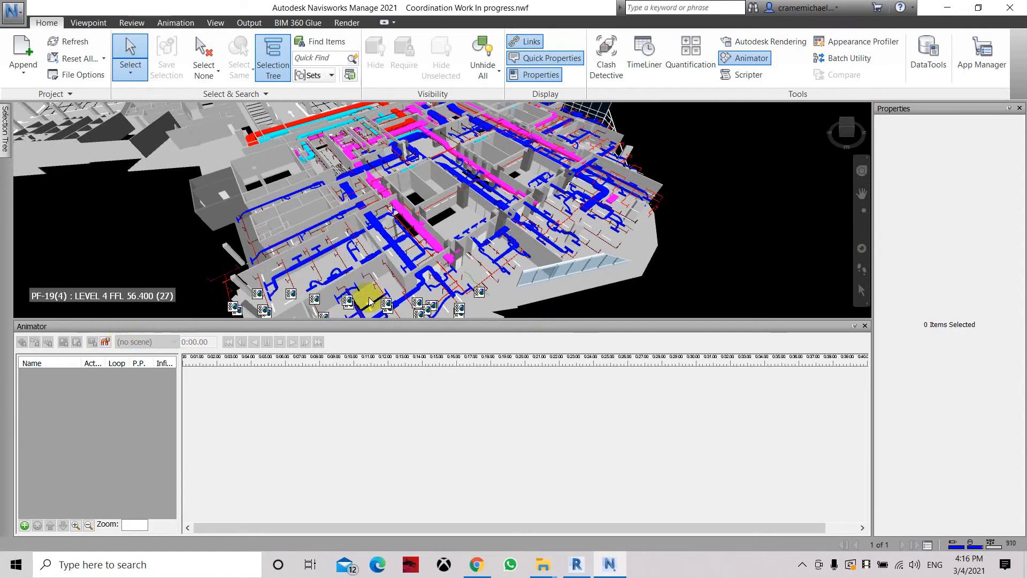
{"action": "scroll", "coordinate": [461, 279], "scroll_direction": "down", "scroll_amount": 1}
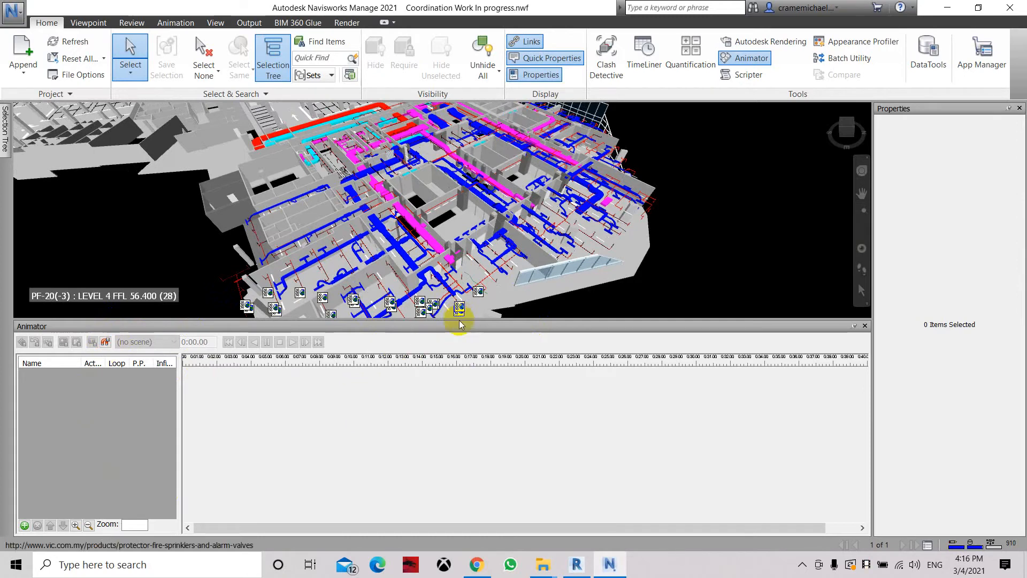
{"action": "left_click_drag", "start_coordinate": [461, 318], "coordinate": [455, 384]}
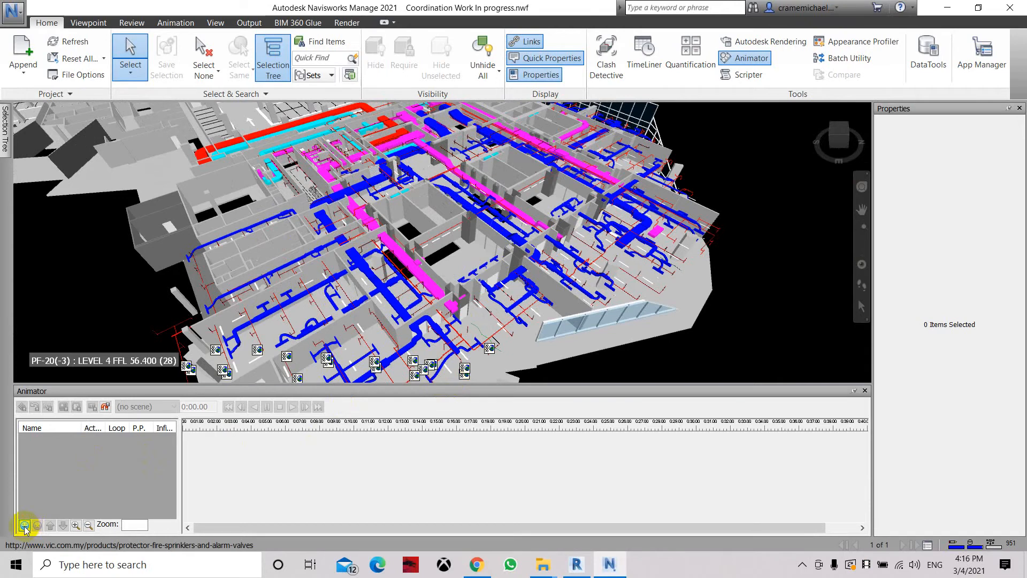
Add a new scene in the Animator
{"action": "left_click", "coordinate": [24, 526]}
{"action": "left_click", "coordinate": [32, 531]}
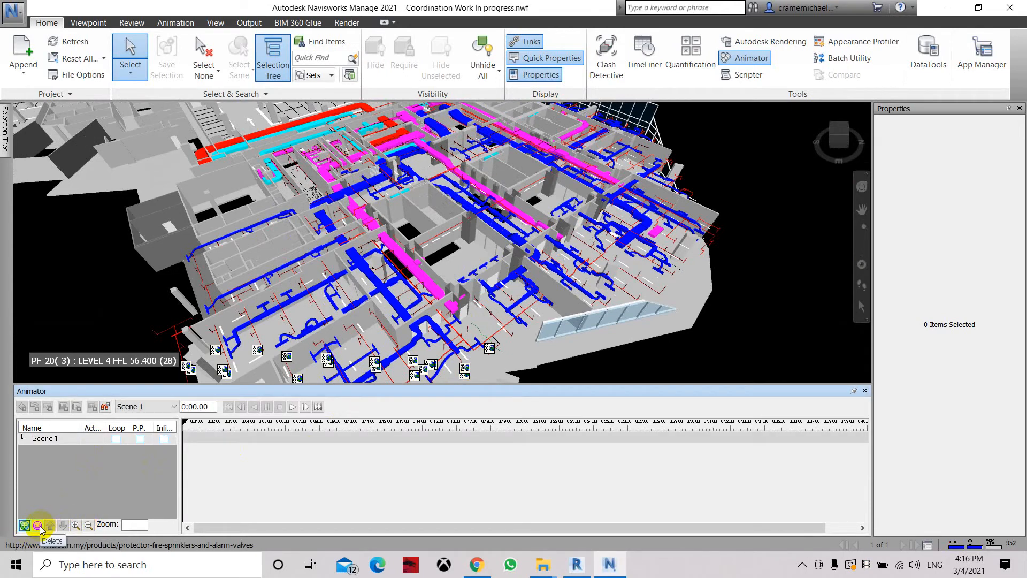
{"action": "scroll", "coordinate": [597, 199], "scroll_direction": "down", "scroll_amount": 5}
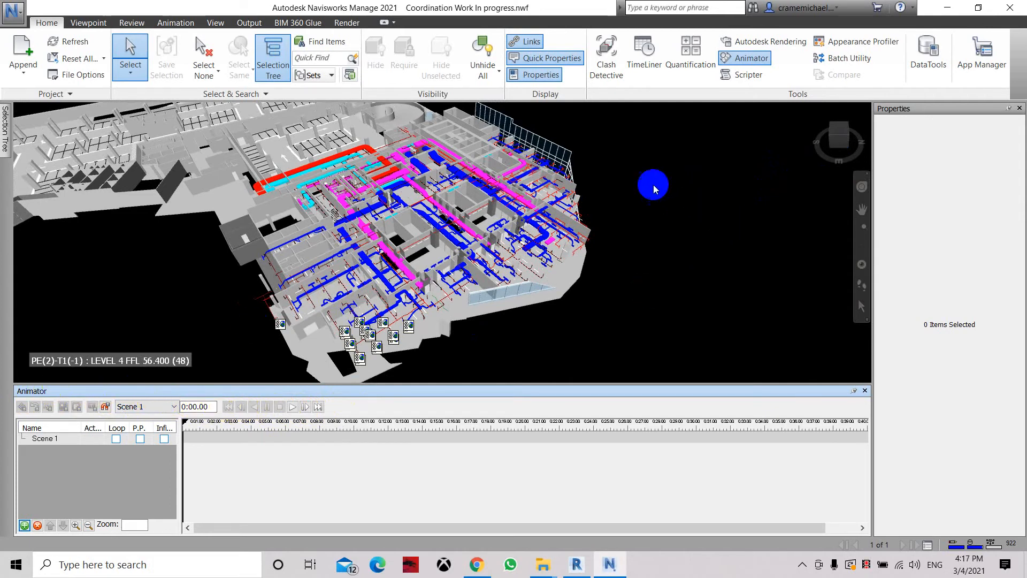
Open the Scripter, and view the Appearance Profiler and close it
{"action": "left_click", "coordinate": [761, 81]}
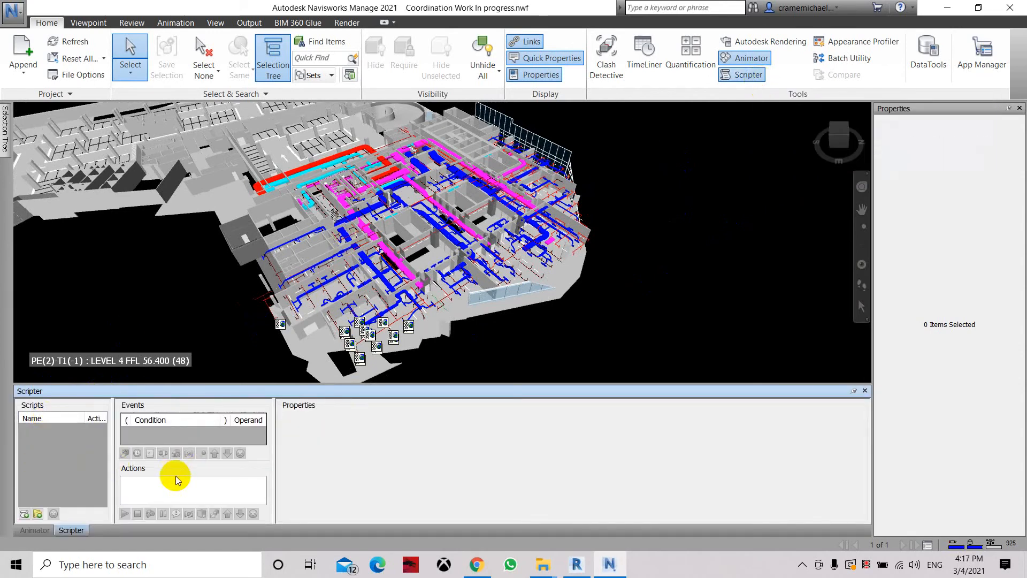
{"action": "left_click", "coordinate": [858, 42]}
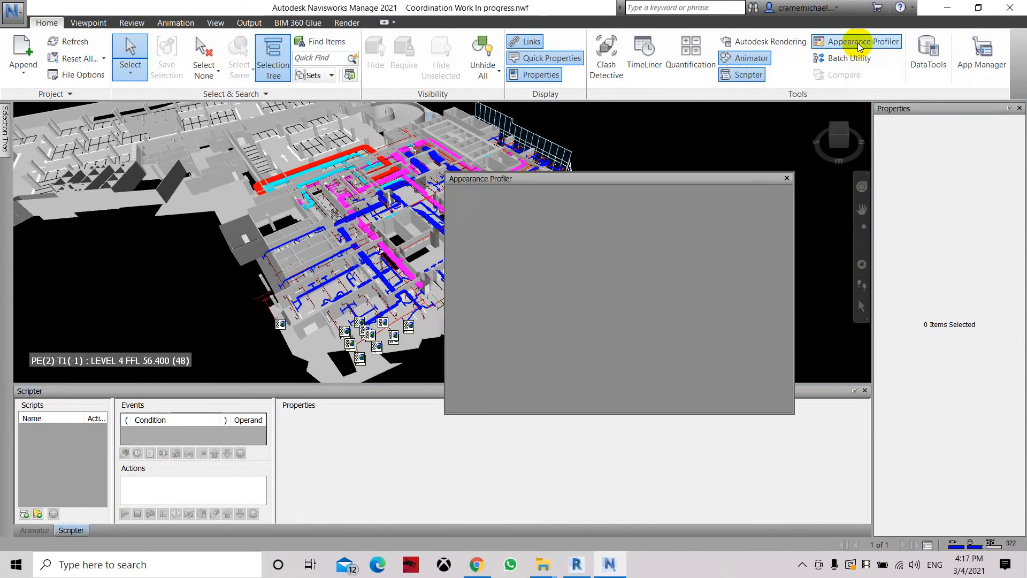
{"action": "left_click", "coordinate": [787, 179]}
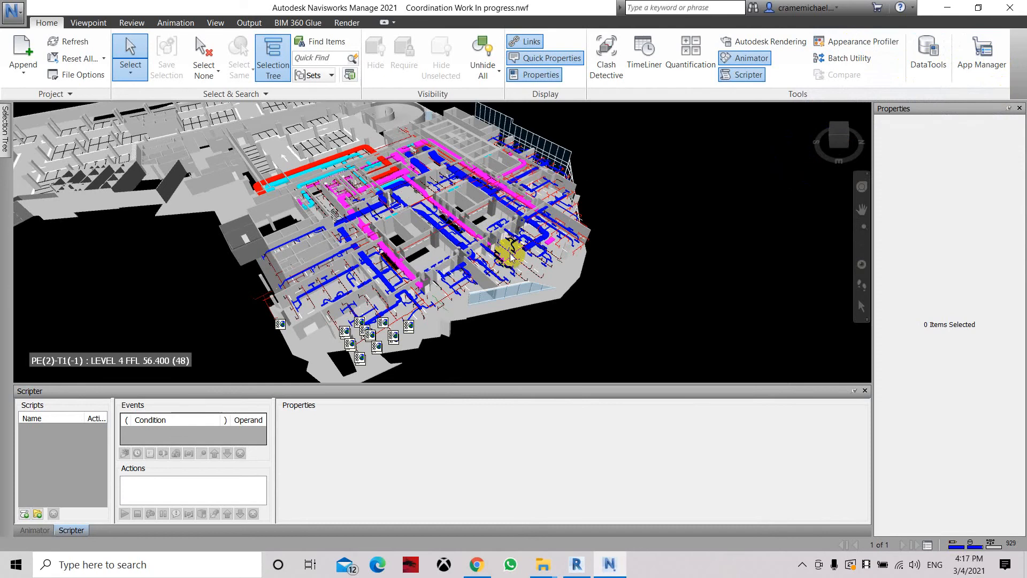
{"action": "mouse_move", "coordinate": [511, 256]}
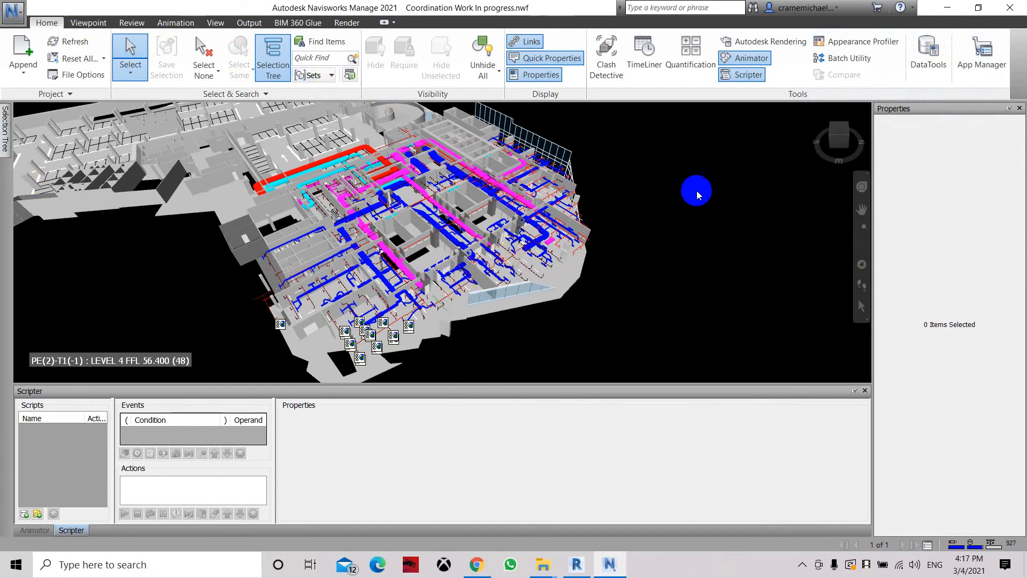
{"action": "left_click_drag", "start_coordinate": [840, 136], "coordinate": [868, 132]}
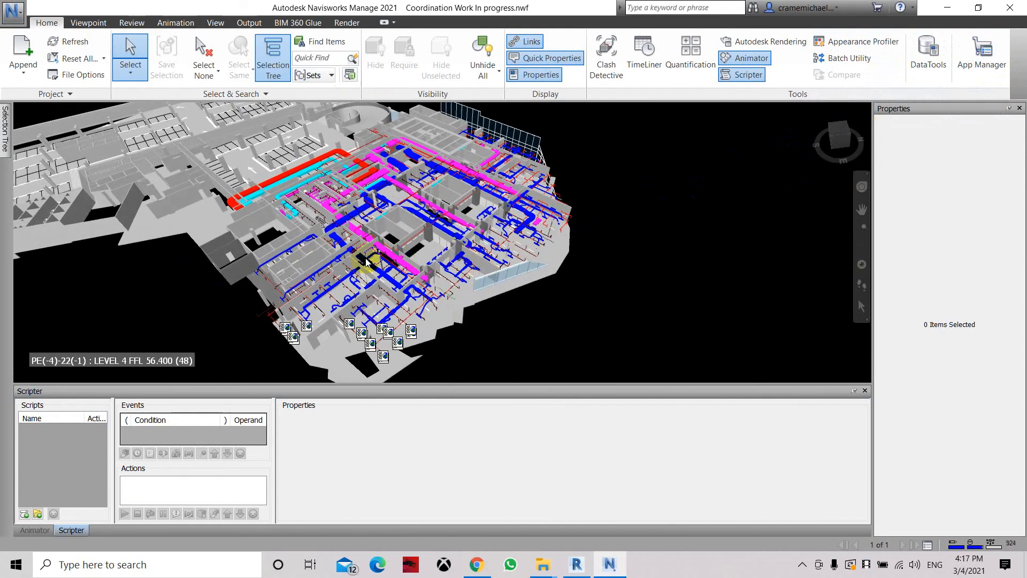
{"action": "scroll", "coordinate": [366, 260], "scroll_direction": "up", "scroll_amount": 2}
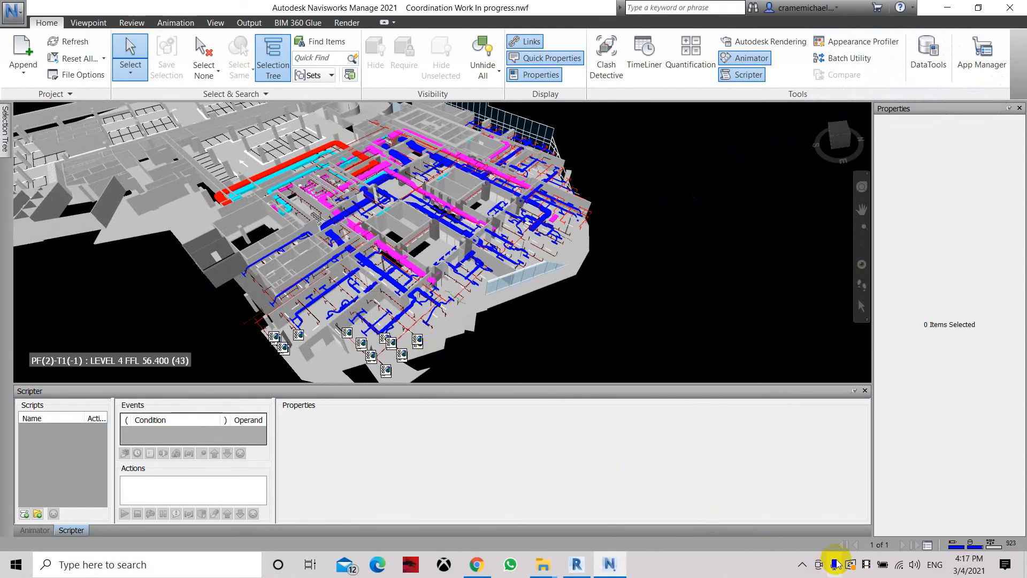